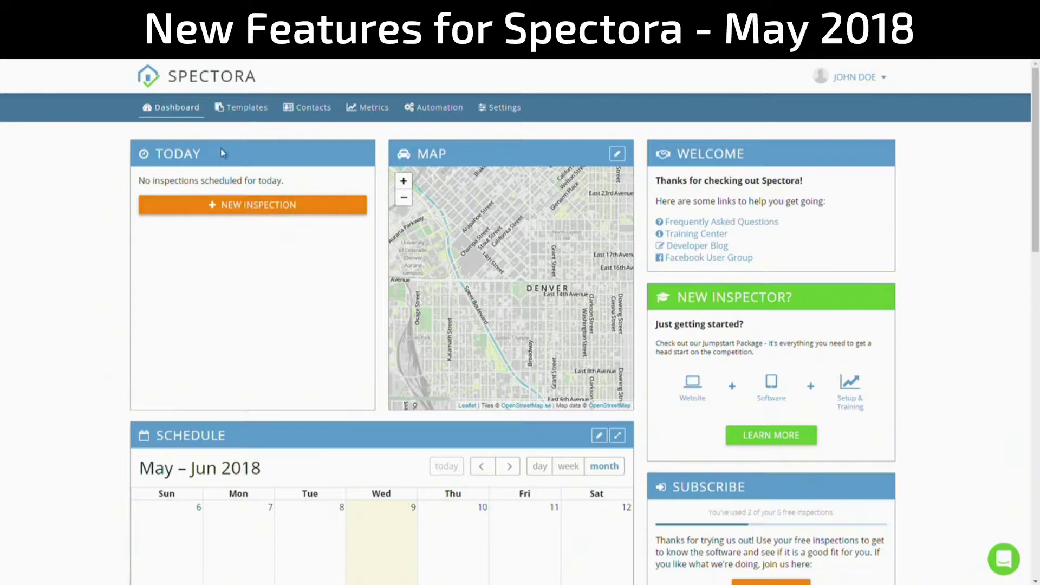
- Open the template editor on the InterNACHI Residential Template
{"action": "left_click", "coordinate": [241, 108]}
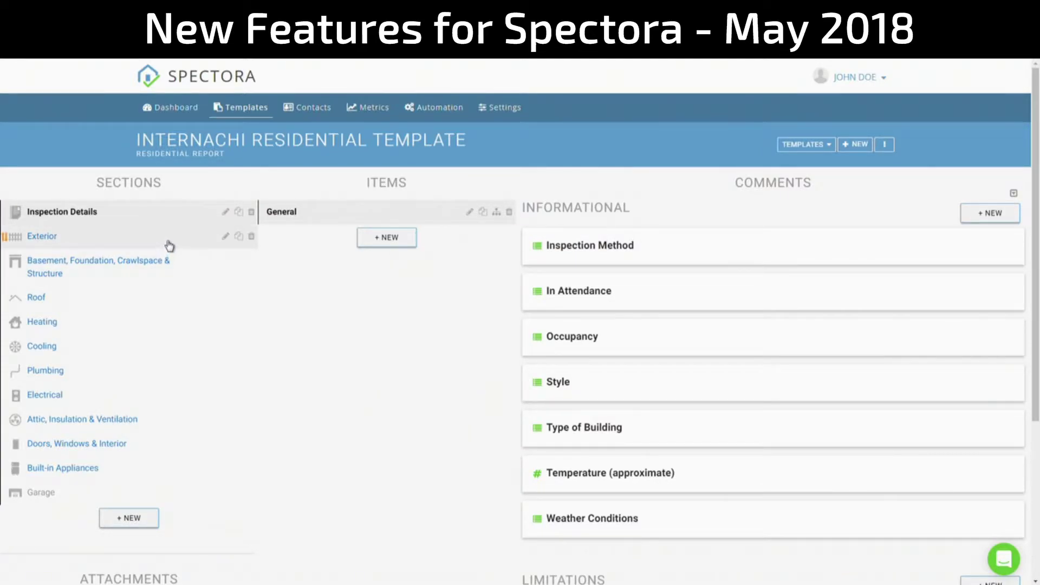
- Browse the Exterior and Roof sections and the Coverings, Roof Drainage Systems and Flashings comments
{"action": "left_click", "coordinate": [170, 246]}
{"action": "left_click", "coordinate": [167, 262]}
{"action": "left_click", "coordinate": [158, 296]}
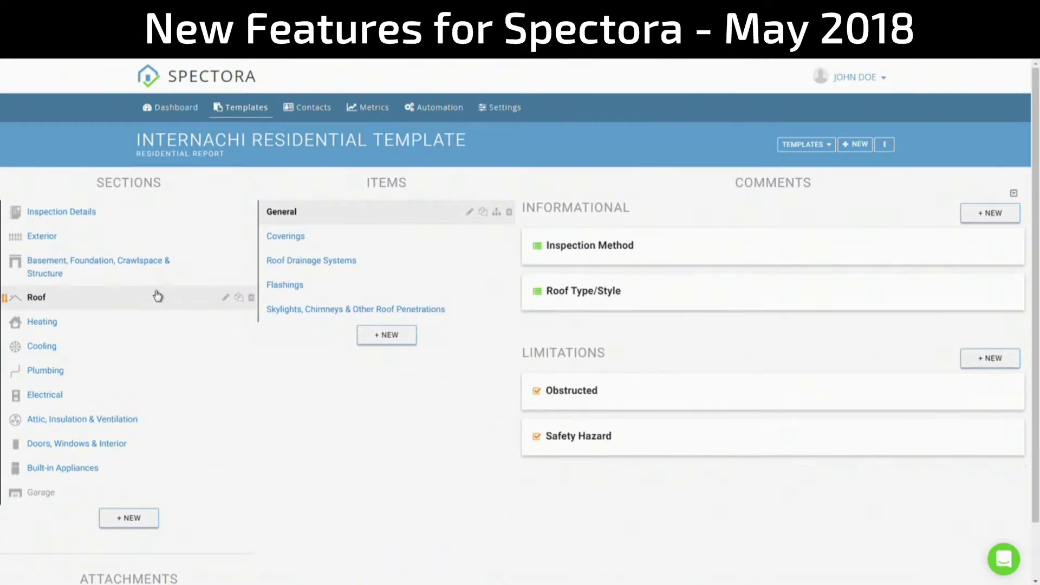
{"action": "left_click", "coordinate": [110, 238]}
{"action": "left_click", "coordinate": [107, 271]}
{"action": "left_click", "coordinate": [135, 300]}
{"action": "left_click", "coordinate": [381, 243]}
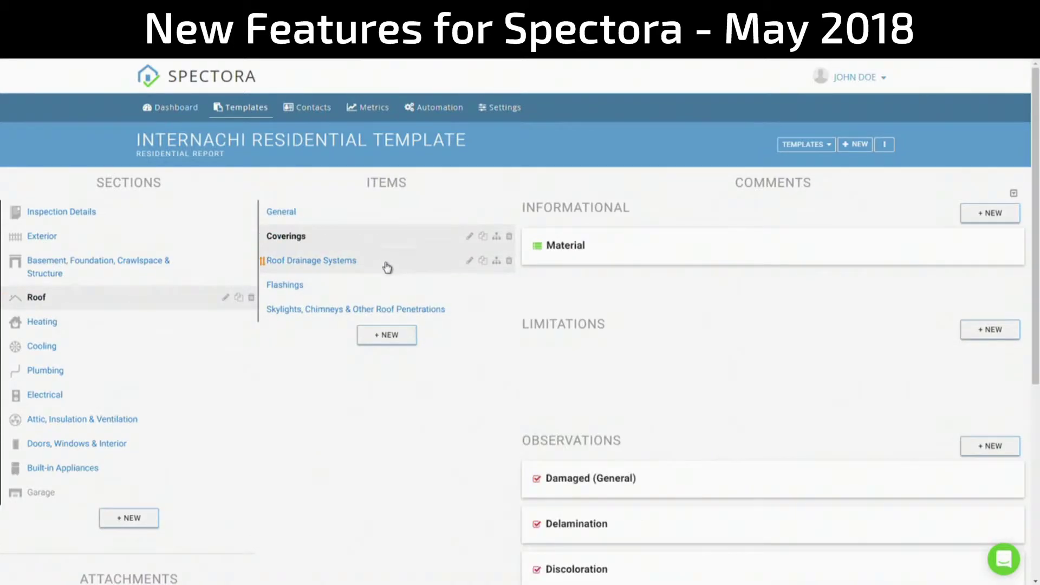
{"action": "left_click", "coordinate": [386, 264]}
{"action": "left_click", "coordinate": [389, 288]}
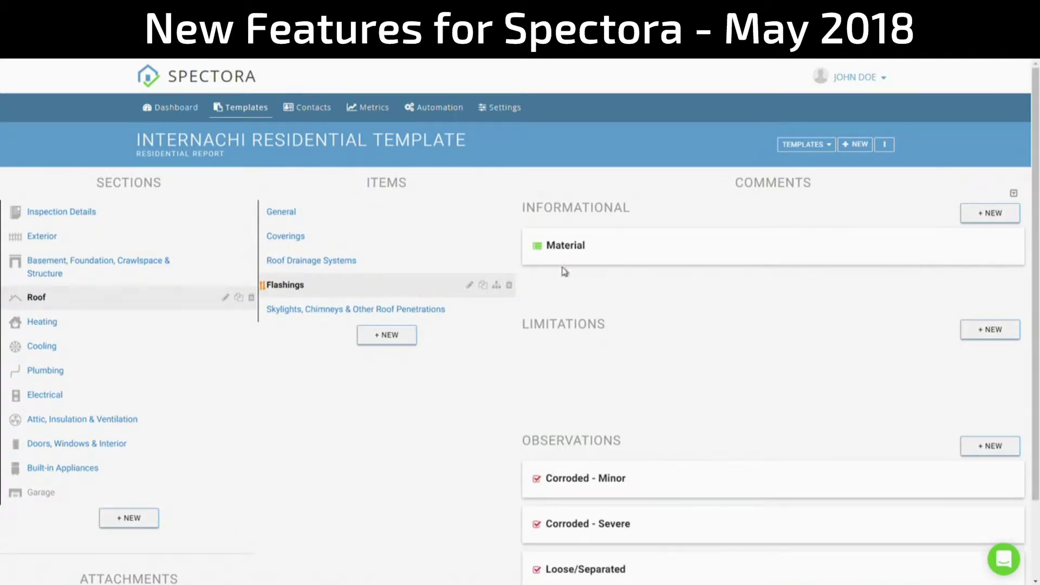
- Load ASHI Residential Inspection Copy and rename it 'ASHI Residential Inspection'
{"action": "left_click", "coordinate": [807, 147]}
{"action": "left_click", "coordinate": [833, 194]}
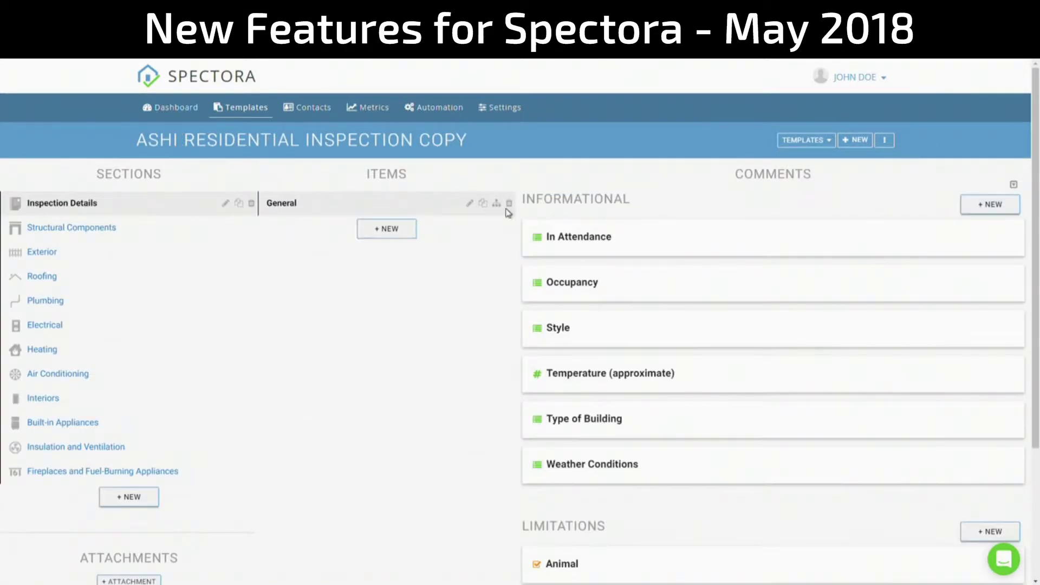
{"action": "mouse_move", "coordinate": [453, 145]}
{"action": "left_click", "coordinate": [478, 145]}
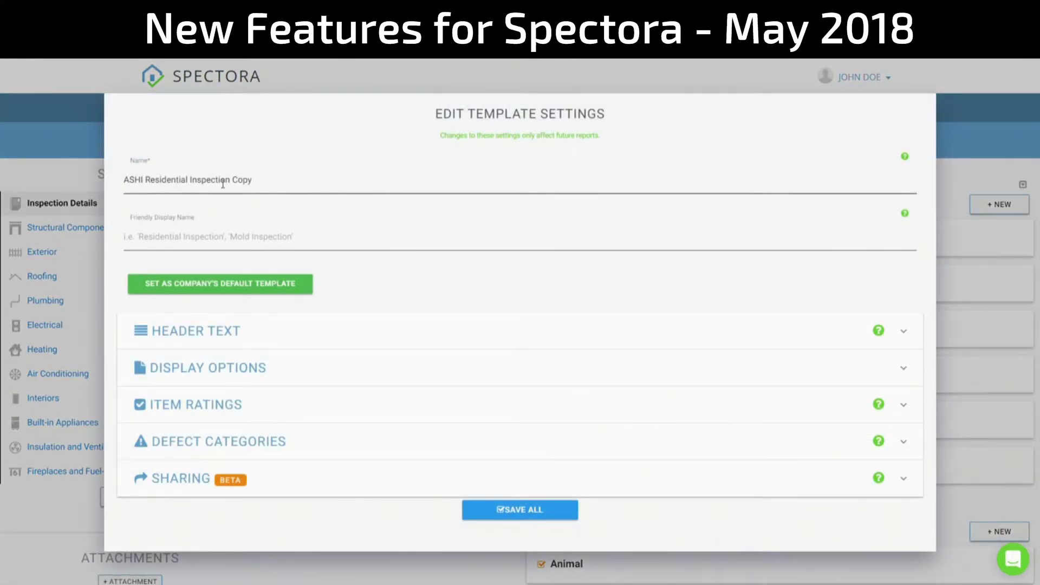
{"action": "left_click_drag", "start_coordinate": [230, 180], "coordinate": [298, 185]}
{"action": "key", "text": "BackSpace"}
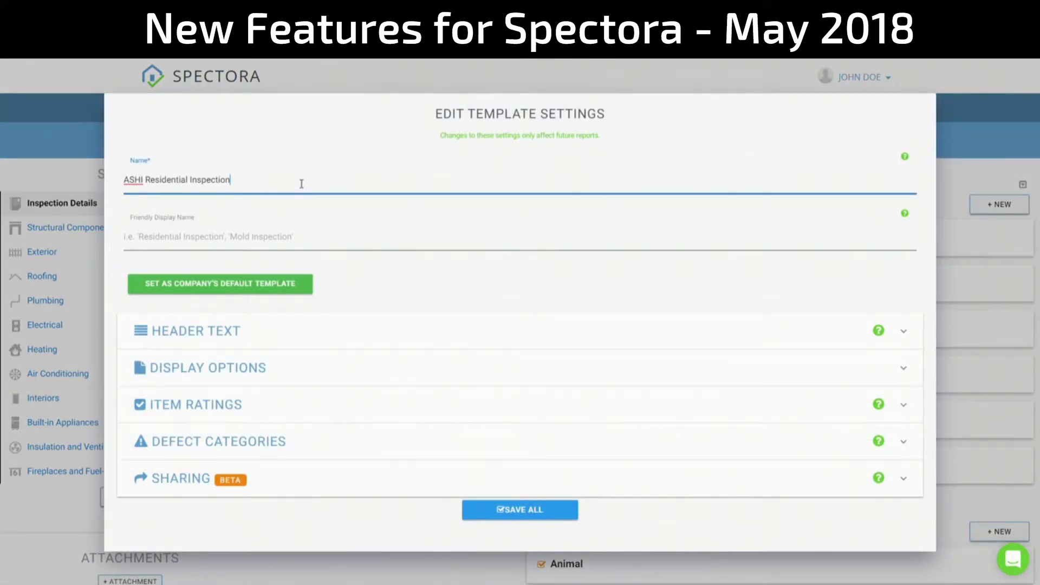
{"action": "left_click", "coordinate": [514, 512]}
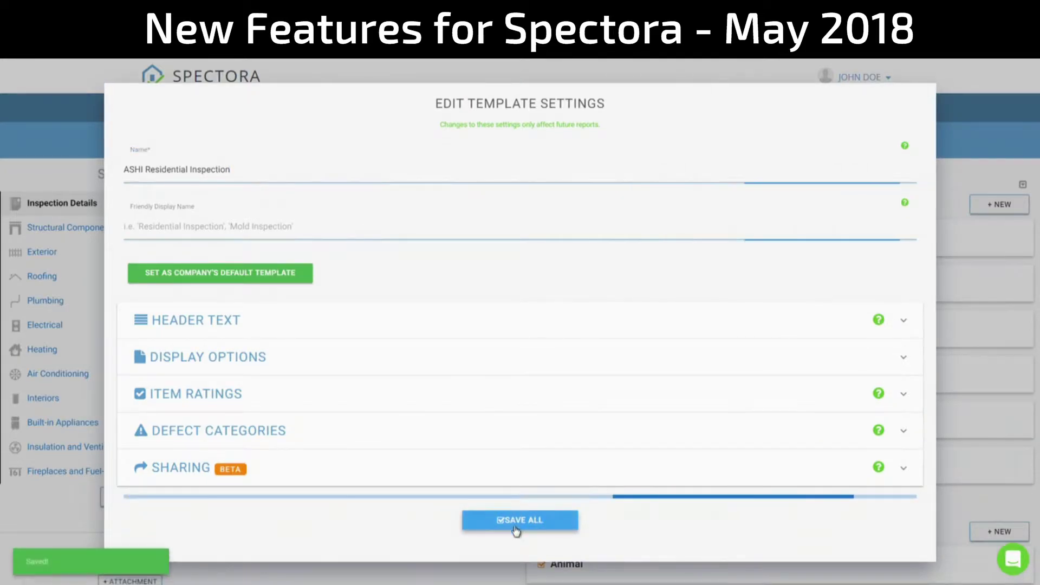
{"action": "left_click", "coordinate": [418, 574]}
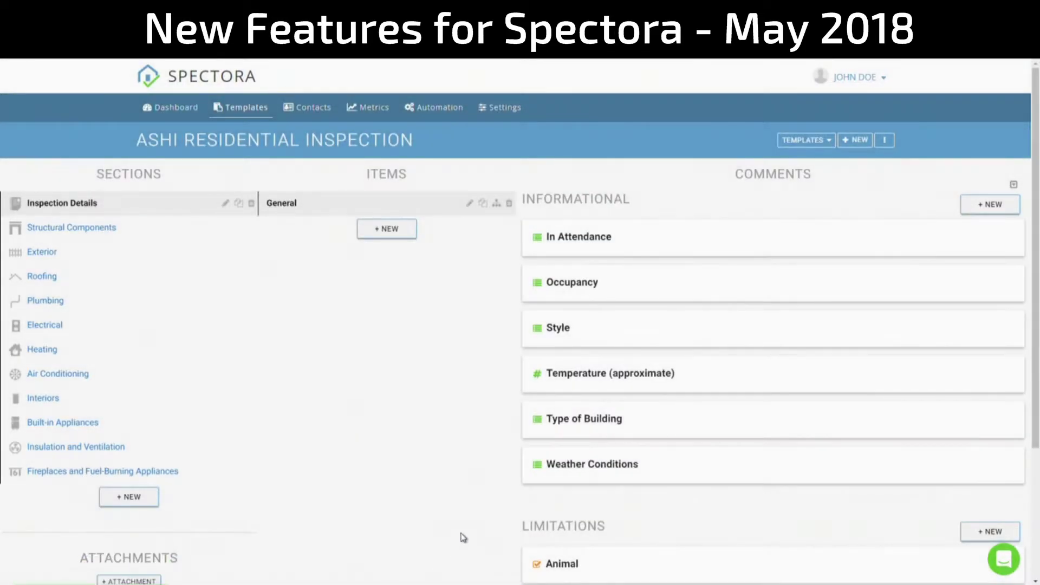
{"action": "left_click", "coordinate": [88, 239]}
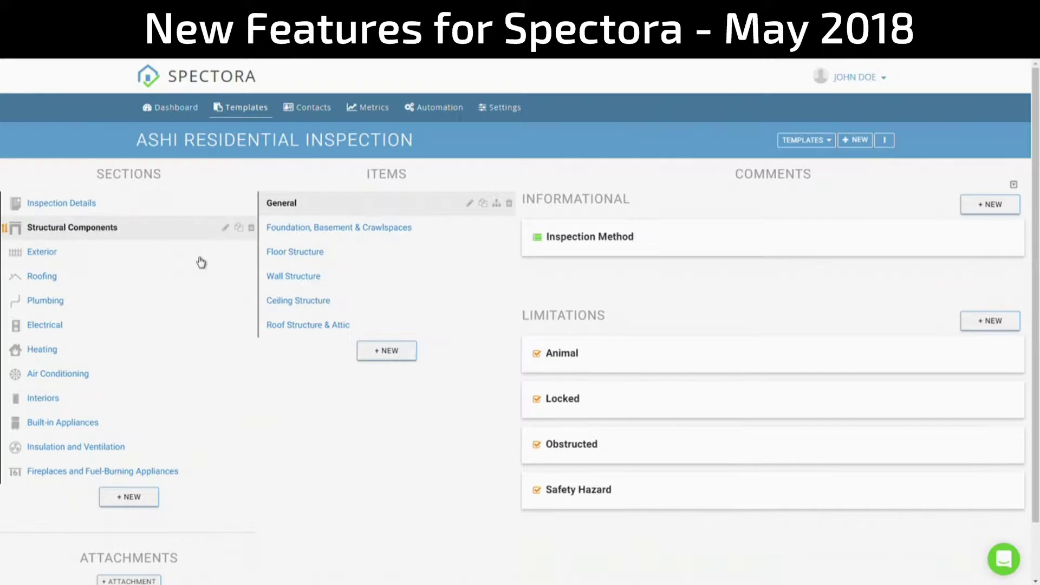
- Add a new section named 'No Problem'
{"action": "left_click", "coordinate": [139, 498]}
{"action": "left_click", "coordinate": [227, 135]}
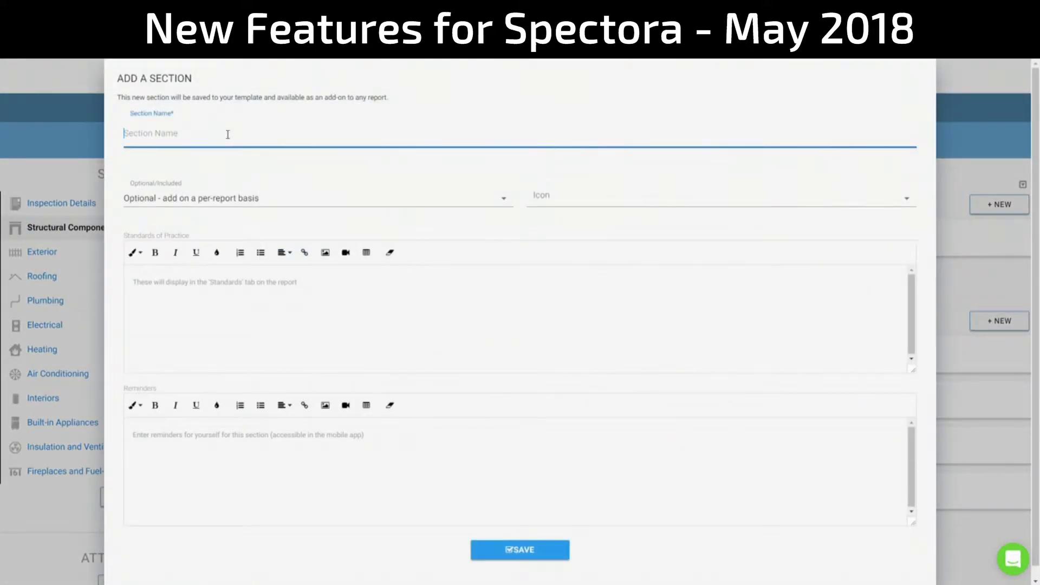
{"action": "type", "text": "No Problem"}
{"action": "left_click", "coordinate": [522, 550]}
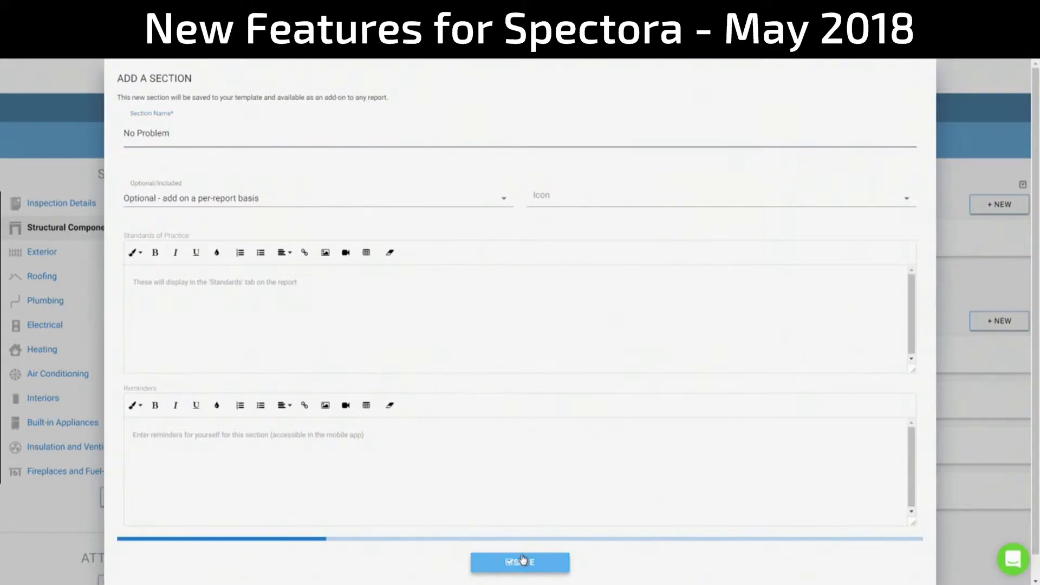
- Add an item named 'We can do too!' to the No Problem section
{"action": "left_click", "coordinate": [78, 496]}
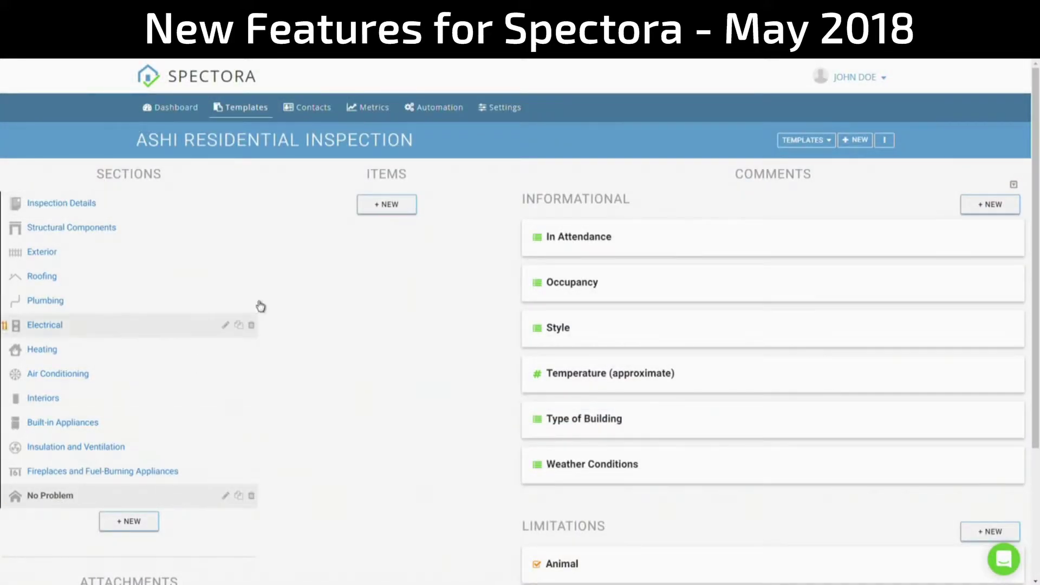
{"action": "left_click", "coordinate": [400, 206]}
{"action": "left_click", "coordinate": [274, 207]}
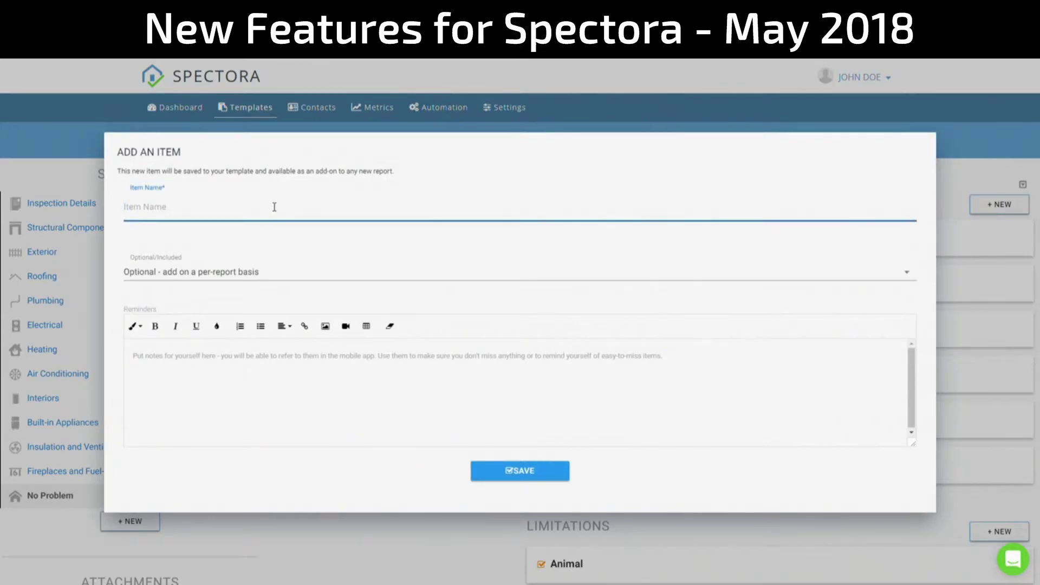
{"action": "type", "text": "We can do too!"}
{"action": "left_click", "coordinate": [547, 481]}
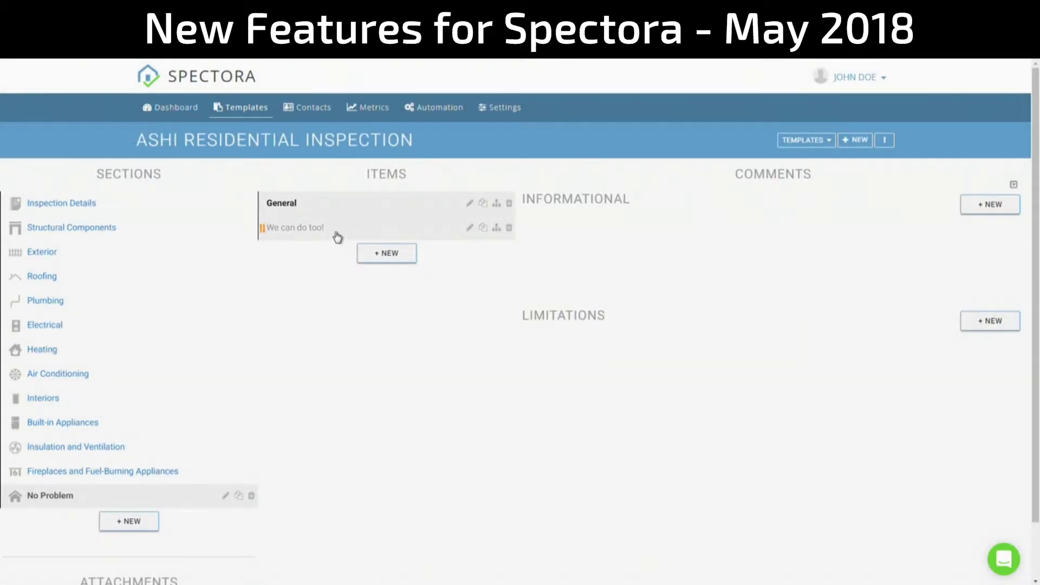
- Add the informational comment 'Same thing! Super fast!' with a Number answer format
{"action": "left_click", "coordinate": [339, 235]}
{"action": "left_click", "coordinate": [970, 209]}
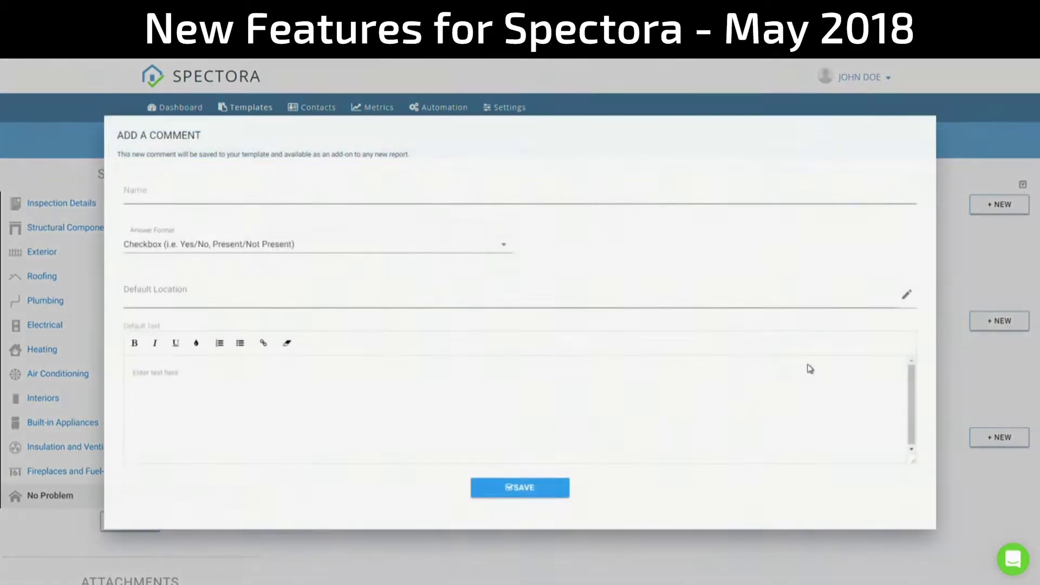
{"action": "left_click", "coordinate": [321, 195]}
{"action": "type", "text": "Same thing! Super fast!"}
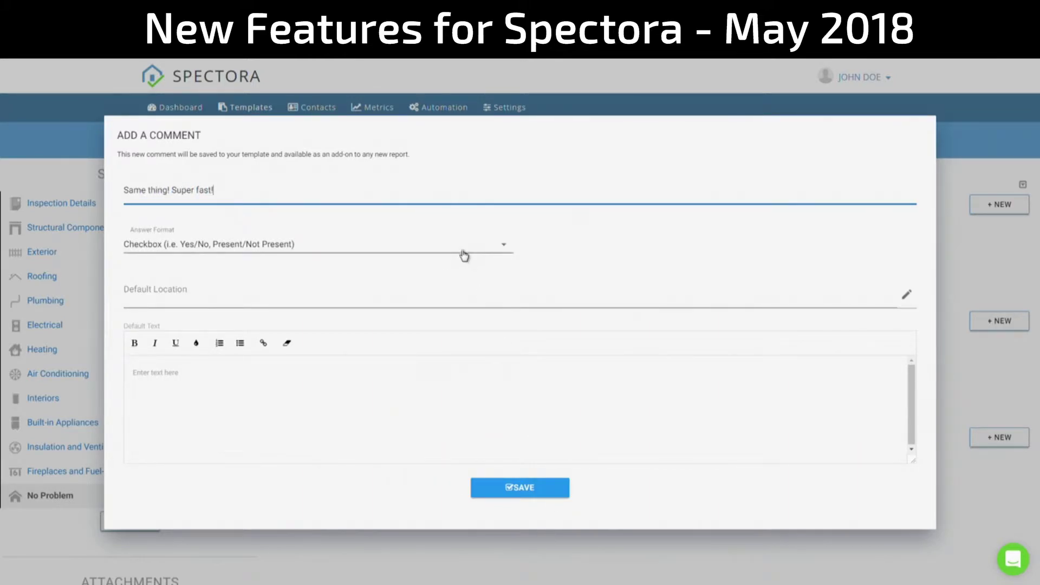
{"action": "left_click", "coordinate": [465, 254]}
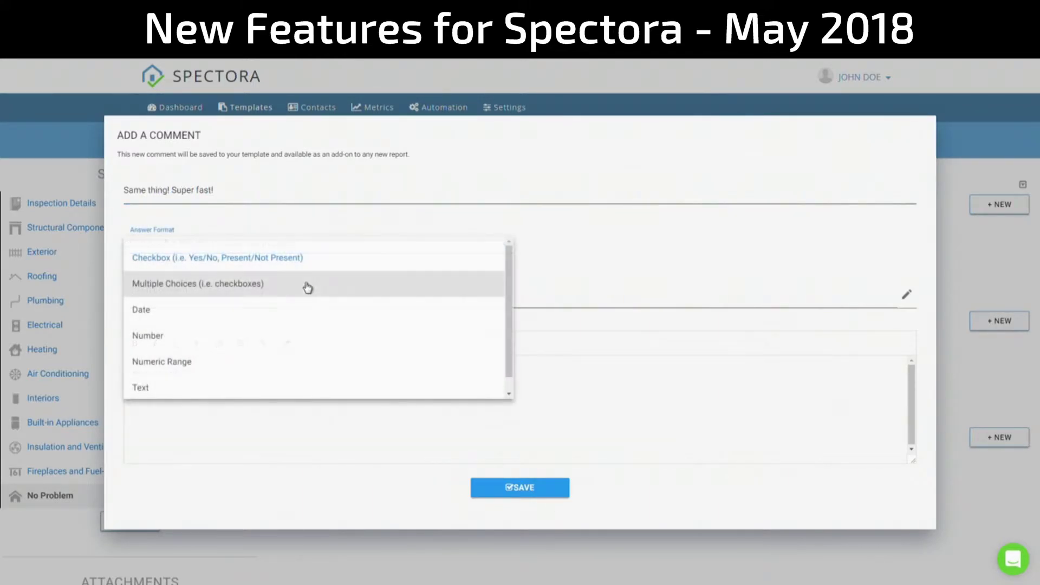
{"action": "left_click", "coordinate": [172, 337]}
{"action": "left_click", "coordinate": [520, 521]}
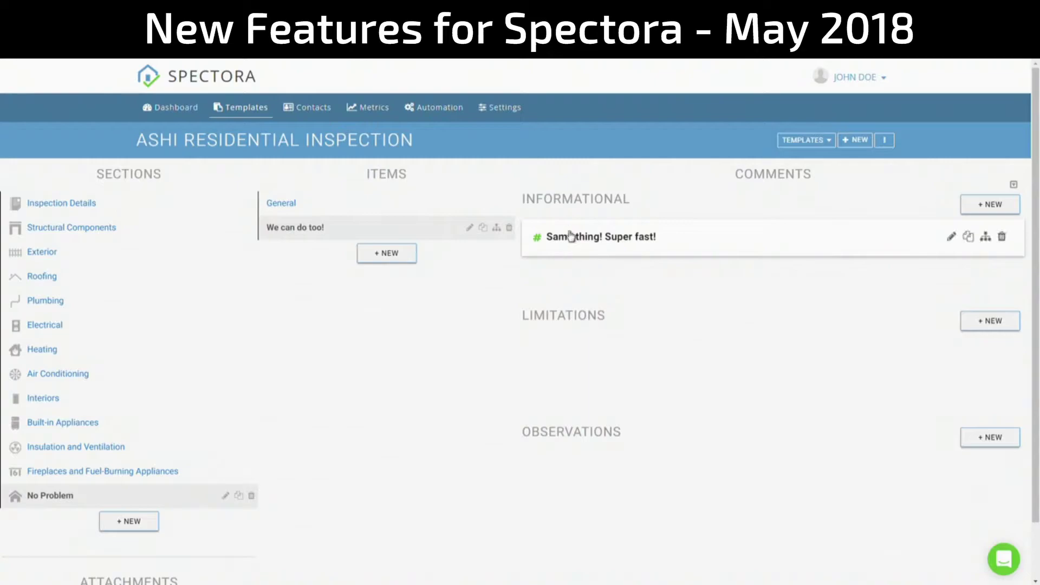
- Add a second informational comment named 'Test'
{"action": "mouse_move", "coordinate": [681, 236]}
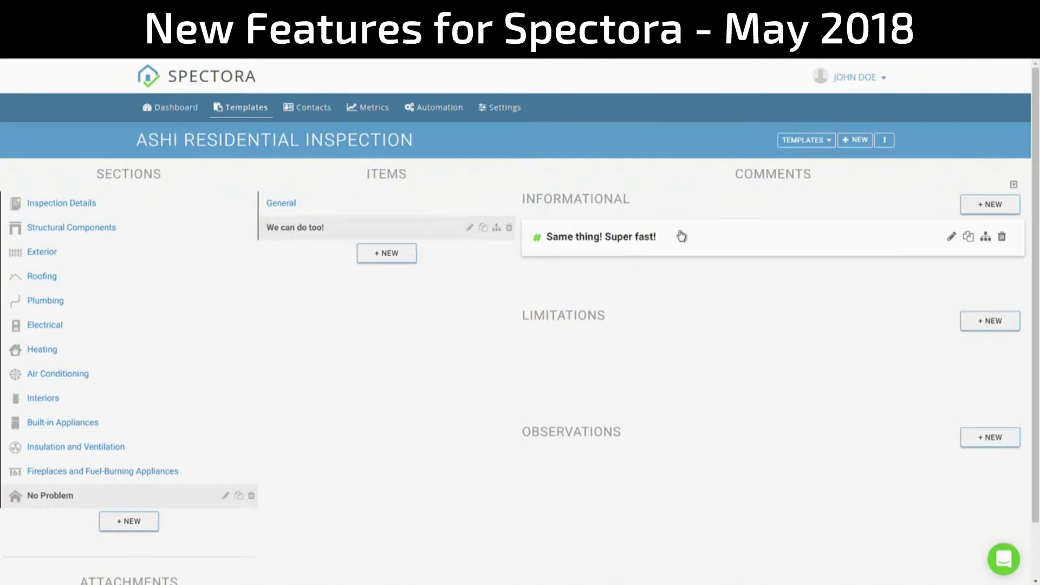
{"action": "left_click", "coordinate": [986, 205]}
{"action": "left_click", "coordinate": [260, 194]}
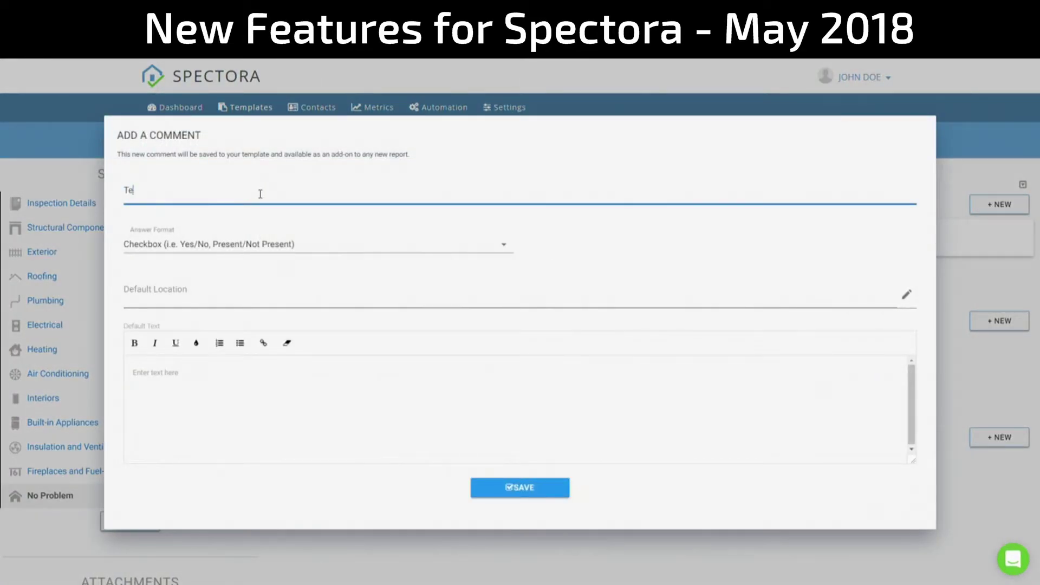
{"action": "left_click", "coordinate": [535, 491]}
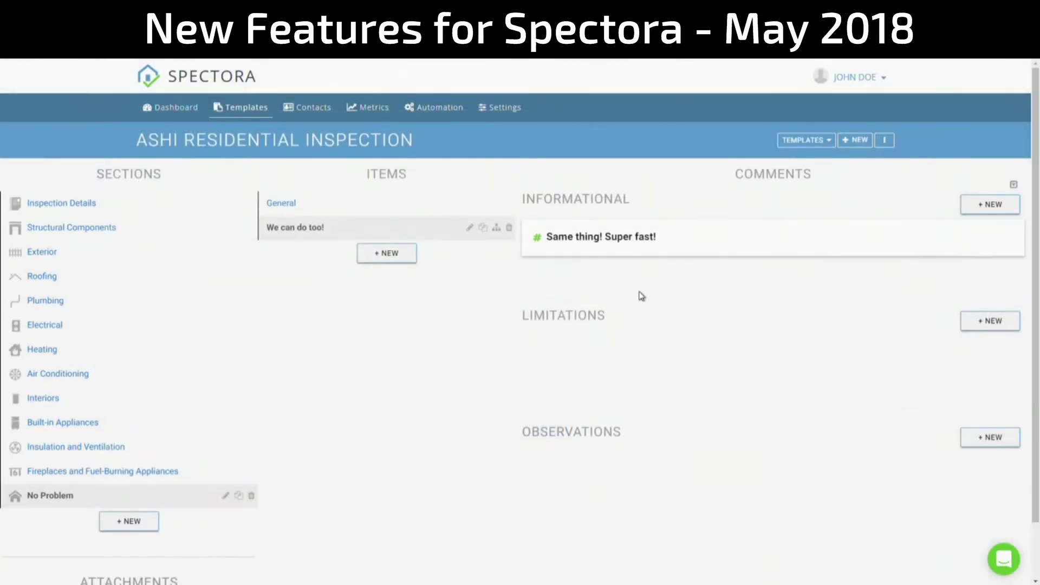
- Move the Test comment into Observations, then back to the top of Informational
{"action": "left_click", "coordinate": [96, 283]}
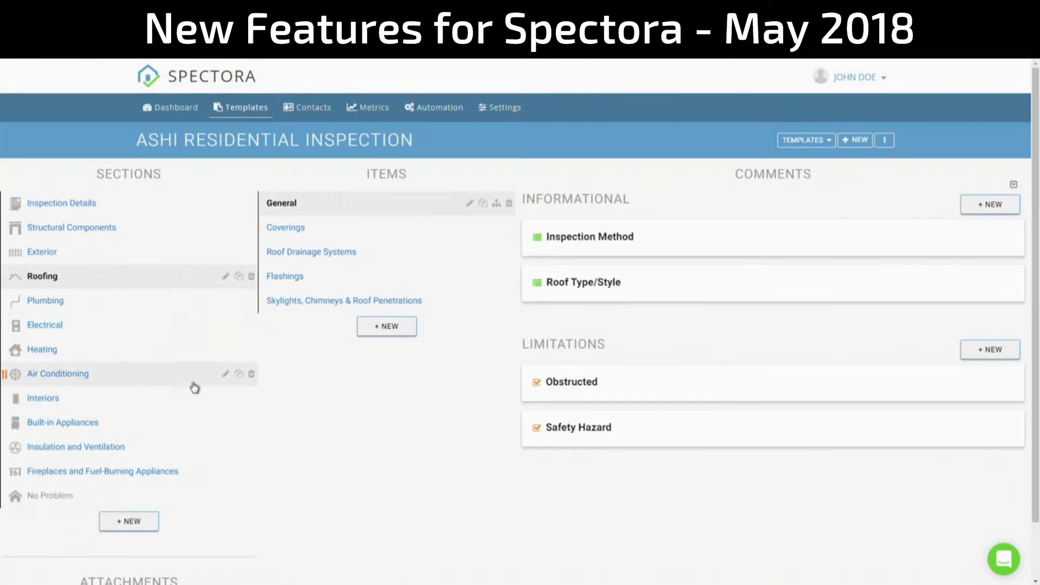
{"action": "left_click", "coordinate": [120, 497]}
{"action": "left_click", "coordinate": [319, 228]}
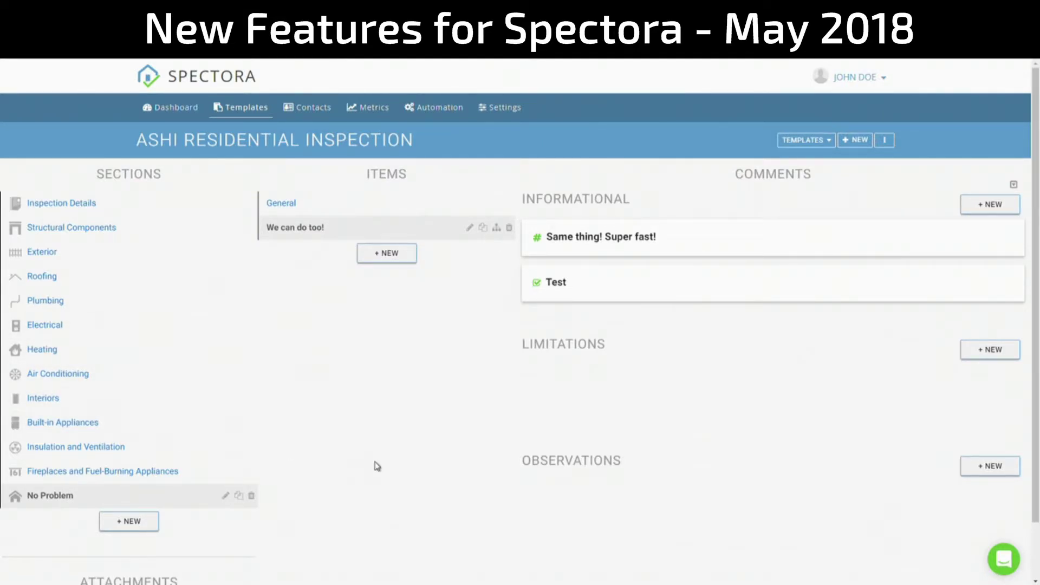
{"action": "left_click_drag", "start_coordinate": [615, 283], "coordinate": [624, 469]}
{"action": "left_click_drag", "start_coordinate": [694, 471], "coordinate": [729, 251]}
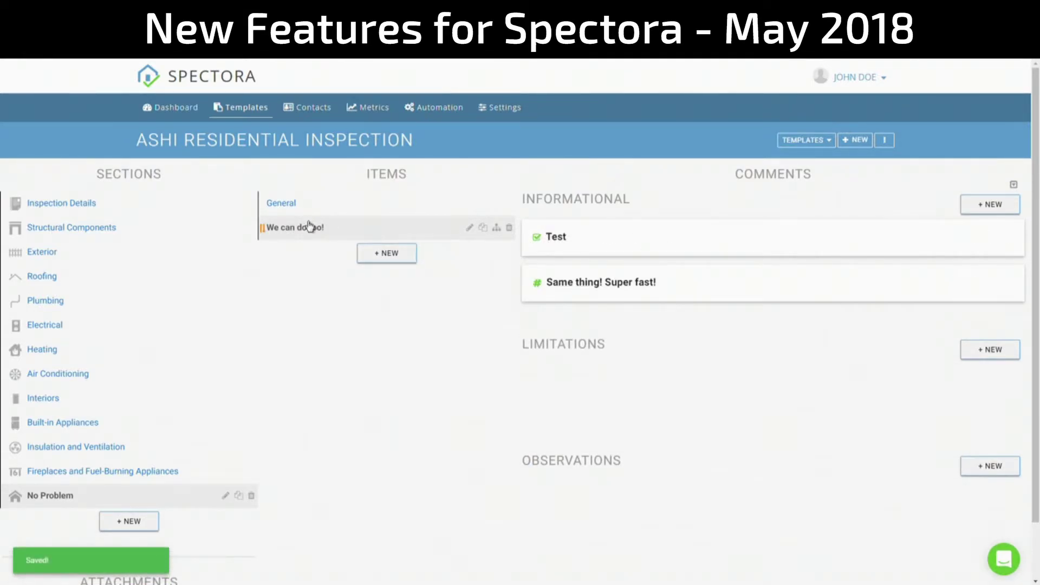
- Swap General and We can do too!, then move No Problem below Structural Components and back
{"action": "left_click_drag", "start_coordinate": [263, 203], "coordinate": [269, 241]}
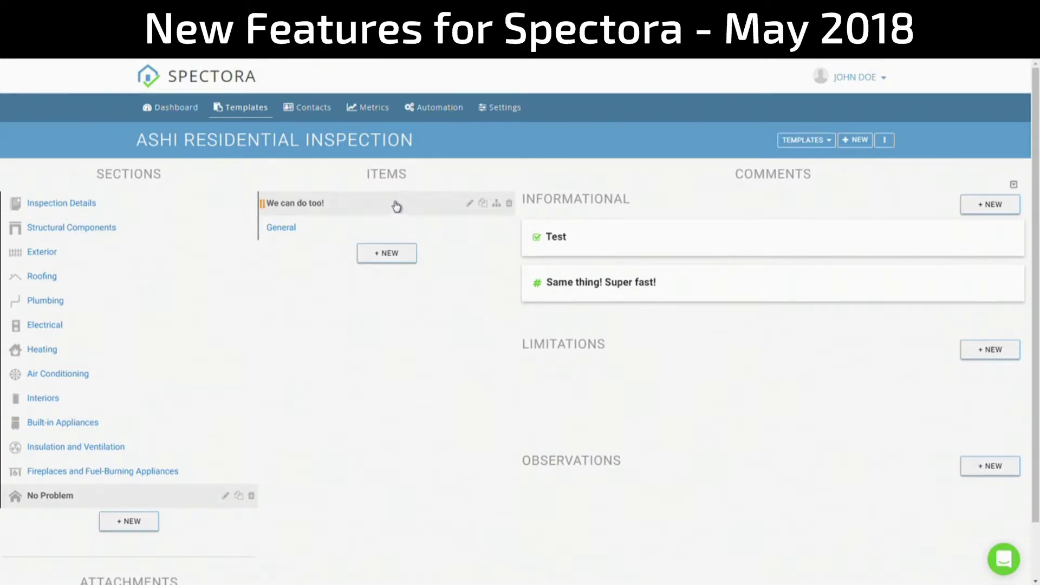
{"action": "left_click_drag", "start_coordinate": [333, 206], "coordinate": [424, 227]}
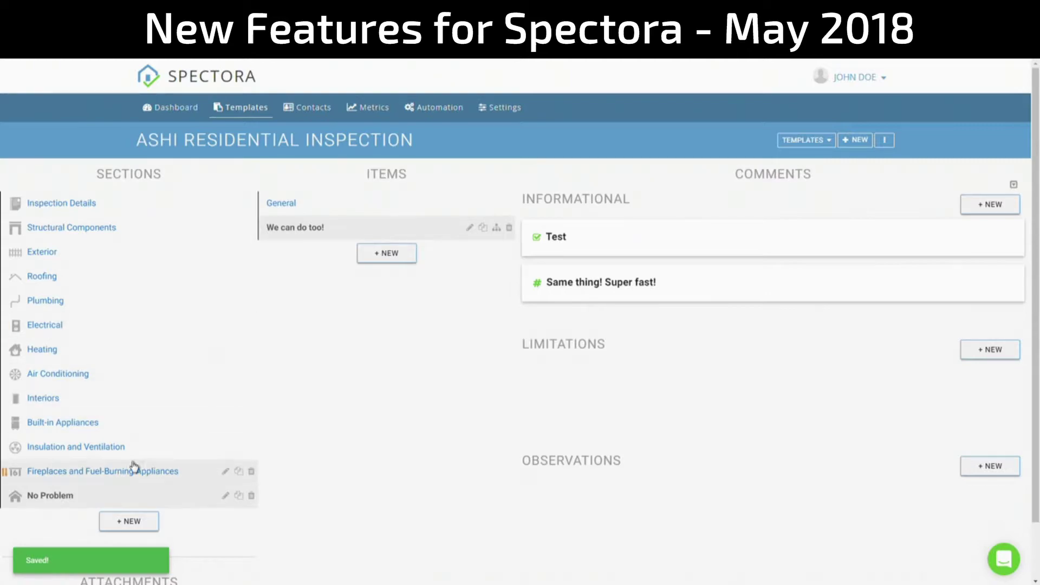
{"action": "left_click_drag", "start_coordinate": [124, 499], "coordinate": [132, 249]}
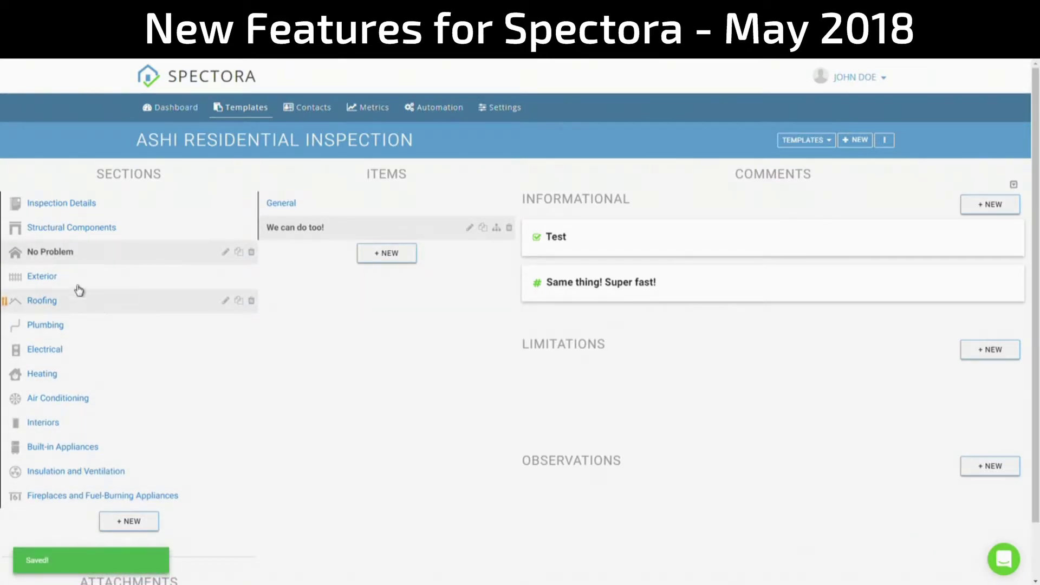
{"action": "left_click_drag", "start_coordinate": [87, 261], "coordinate": [121, 498]}
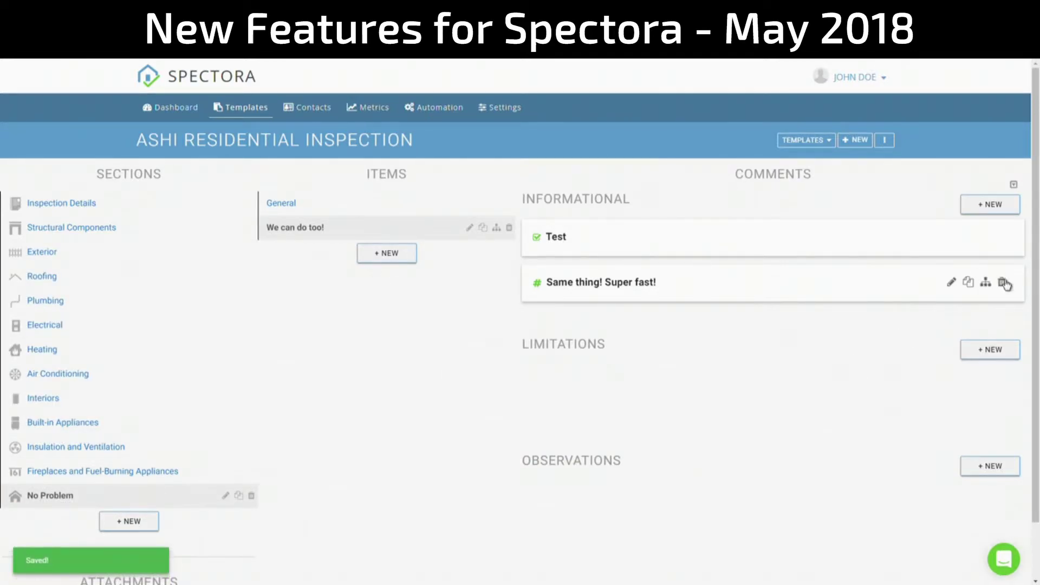
- Delete the 'Same thing! Super fast!' and 'Test' comments
{"action": "left_click", "coordinate": [1002, 286]}
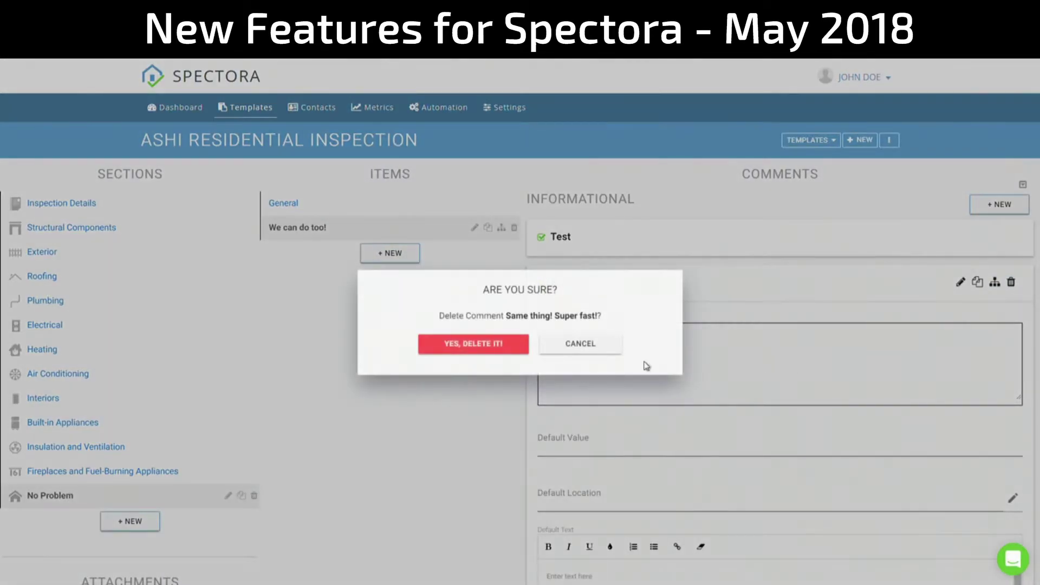
{"action": "left_click", "coordinate": [476, 351]}
{"action": "left_click", "coordinate": [1003, 236]}
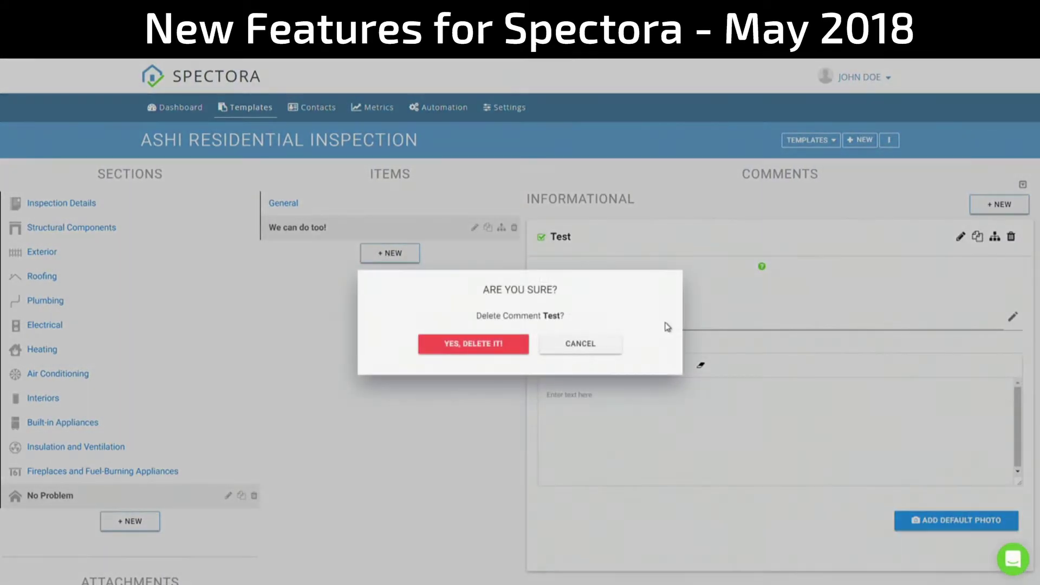
{"action": "left_click", "coordinate": [524, 345]}
- Delete the 'We can do too!' item and the No Problem section
{"action": "left_click", "coordinate": [509, 227]}
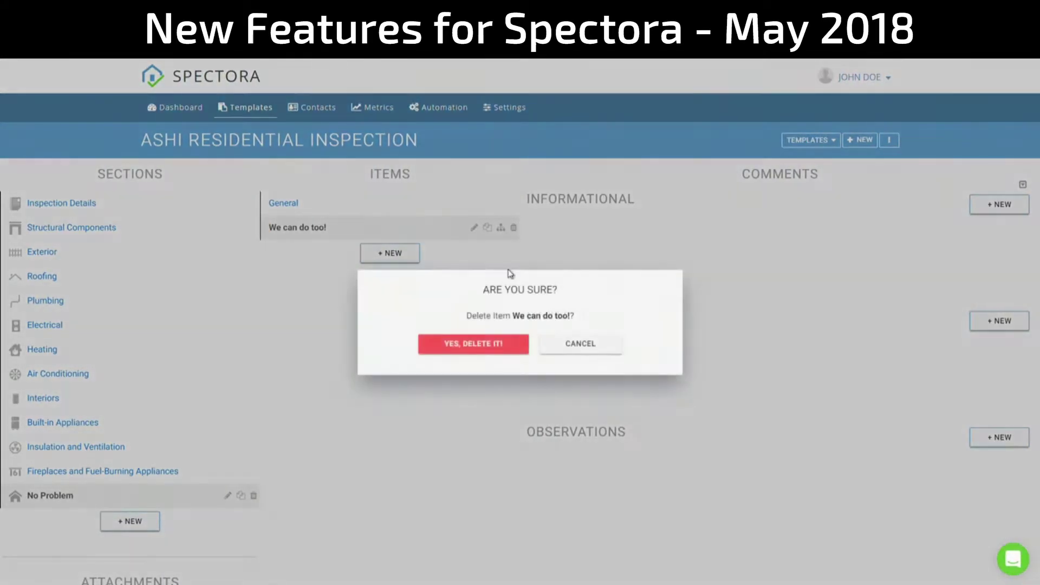
{"action": "left_click", "coordinate": [490, 346]}
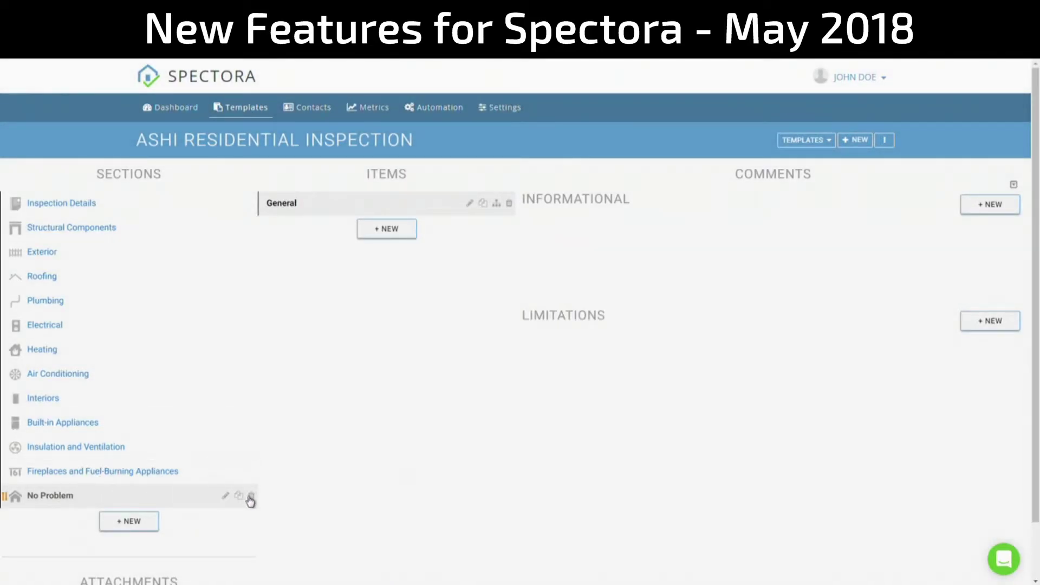
{"action": "left_click", "coordinate": [252, 495]}
{"action": "left_click", "coordinate": [469, 351]}
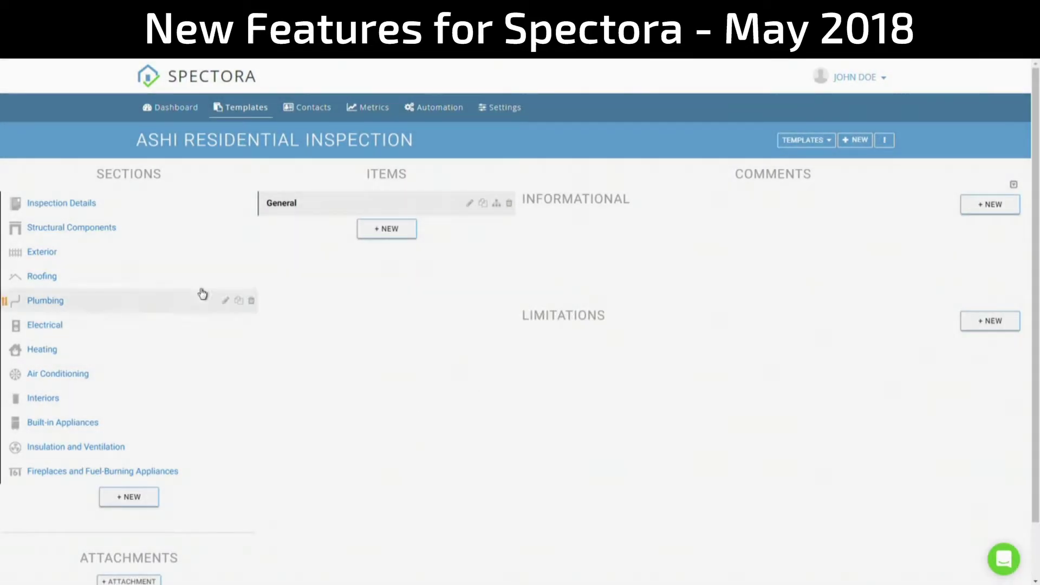
- Expand the In Attendance comment in Inspection Details and discard a new comment form
{"action": "left_click", "coordinate": [106, 203]}
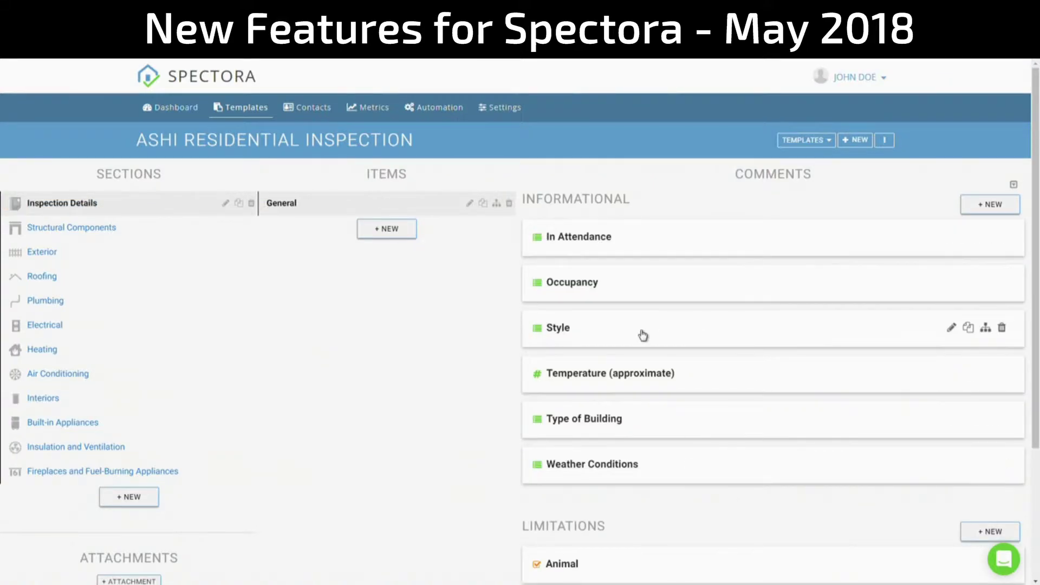
{"action": "scroll", "coordinate": [643, 334], "scroll_direction": "down", "scroll_amount": 3}
{"action": "scroll", "coordinate": [654, 393], "scroll_direction": "up", "scroll_amount": 3}
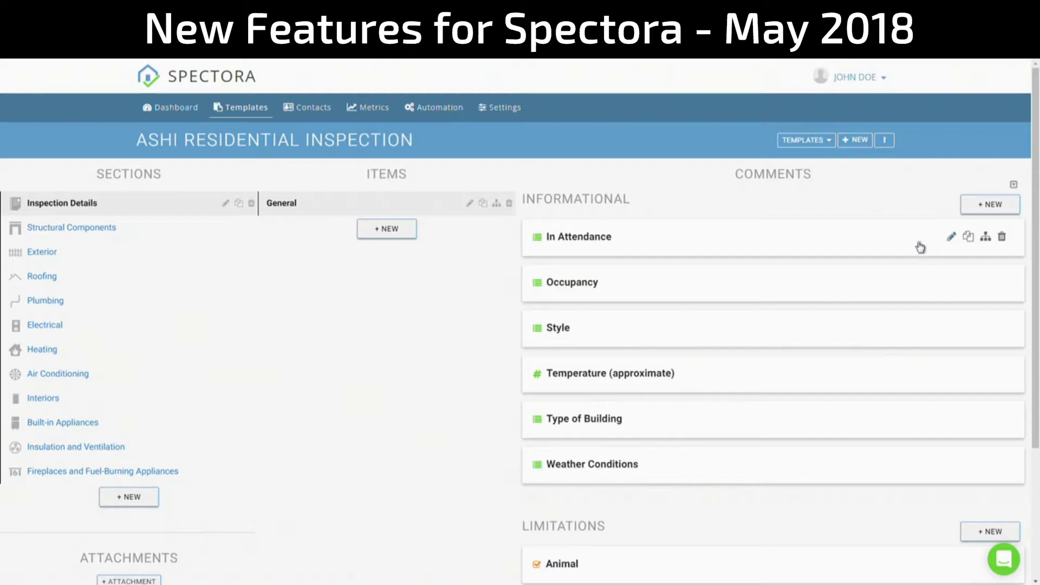
{"action": "left_click", "coordinate": [951, 239]}
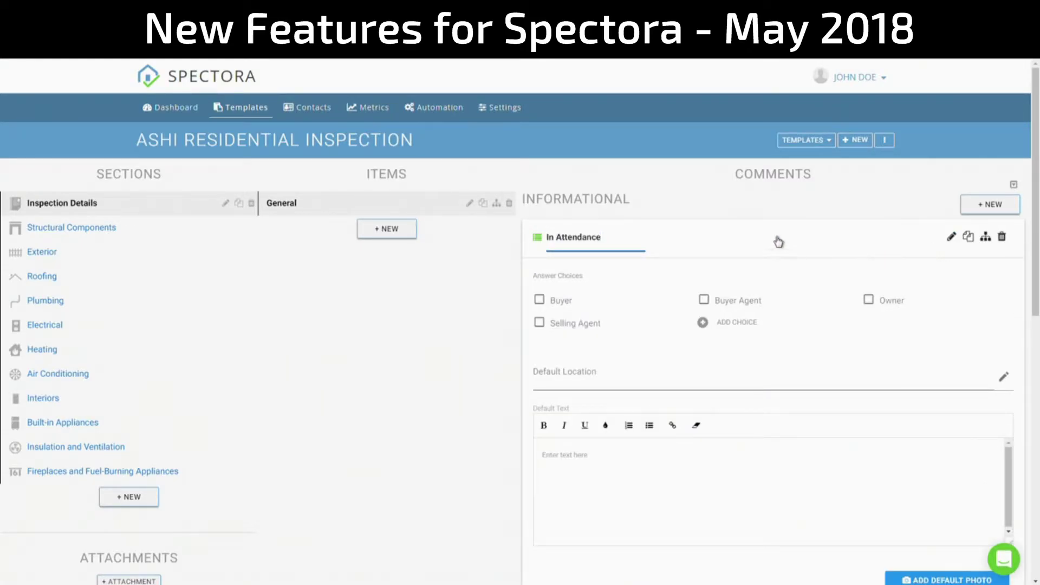
{"action": "left_click", "coordinate": [975, 205]}
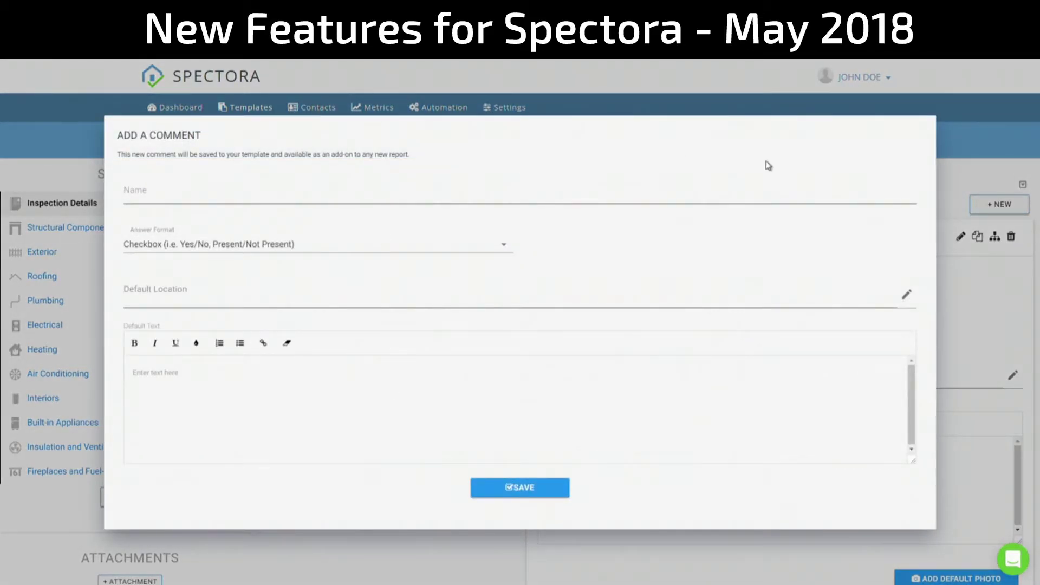
{"action": "left_click", "coordinate": [959, 139]}
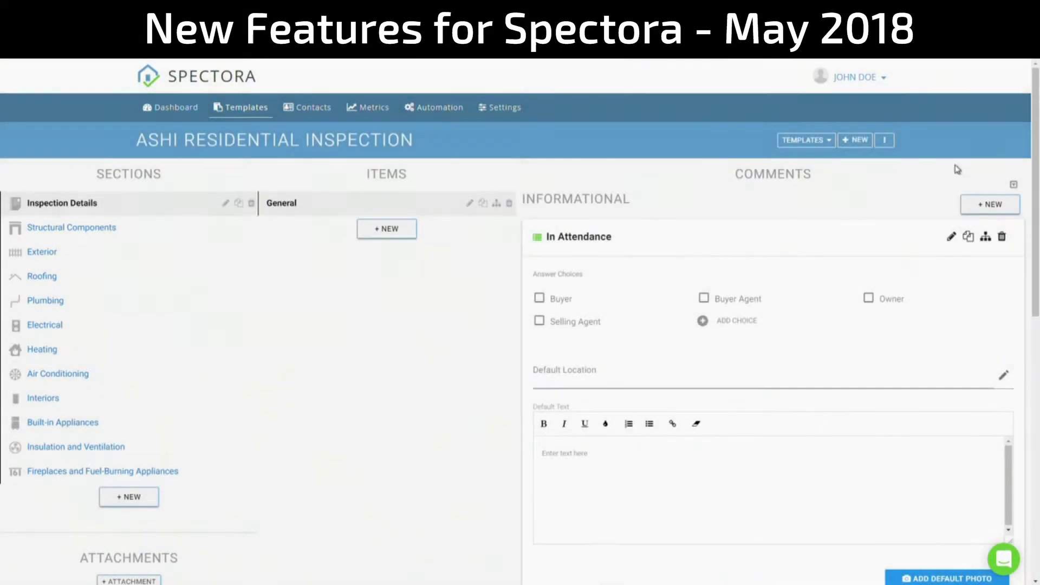
{"action": "left_click", "coordinate": [953, 238]}
- Rename the In Attendance comment to 'In Attendance?' and expand it again
{"action": "left_click", "coordinate": [949, 238]}
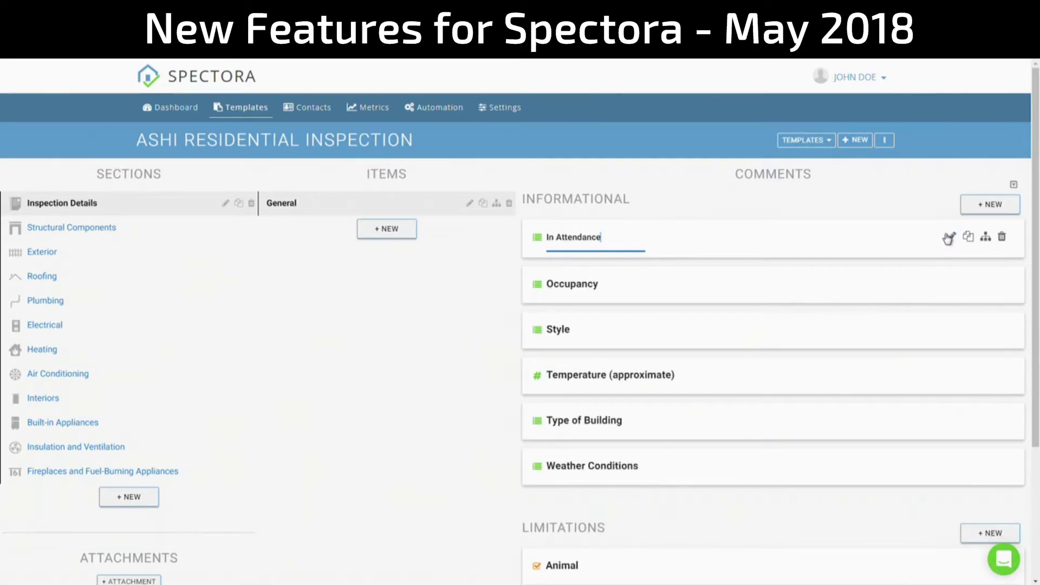
{"action": "type", "text": "?"}
{"action": "key", "text": "Return"}
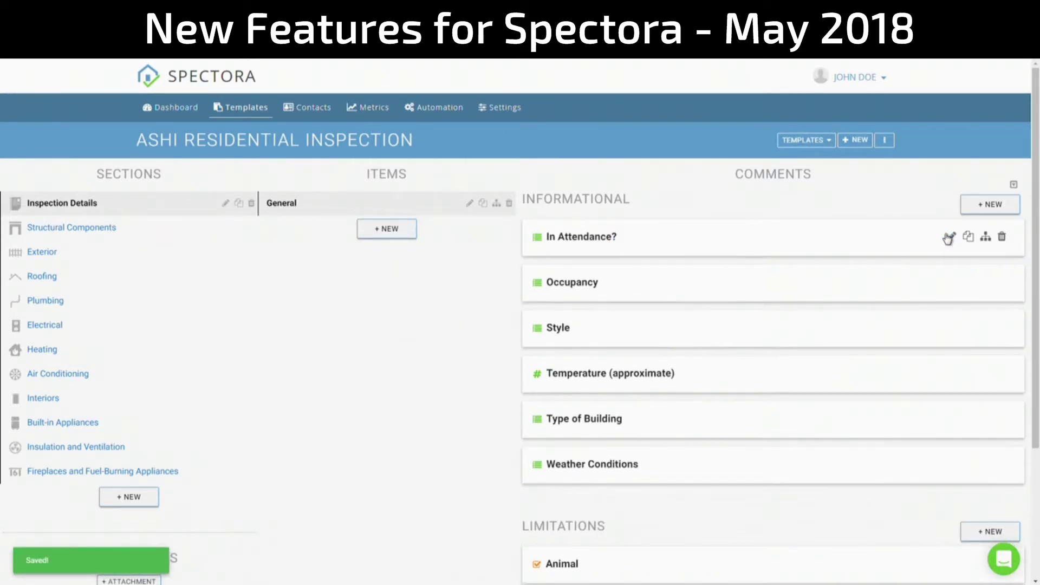
{"action": "left_click", "coordinate": [949, 238]}
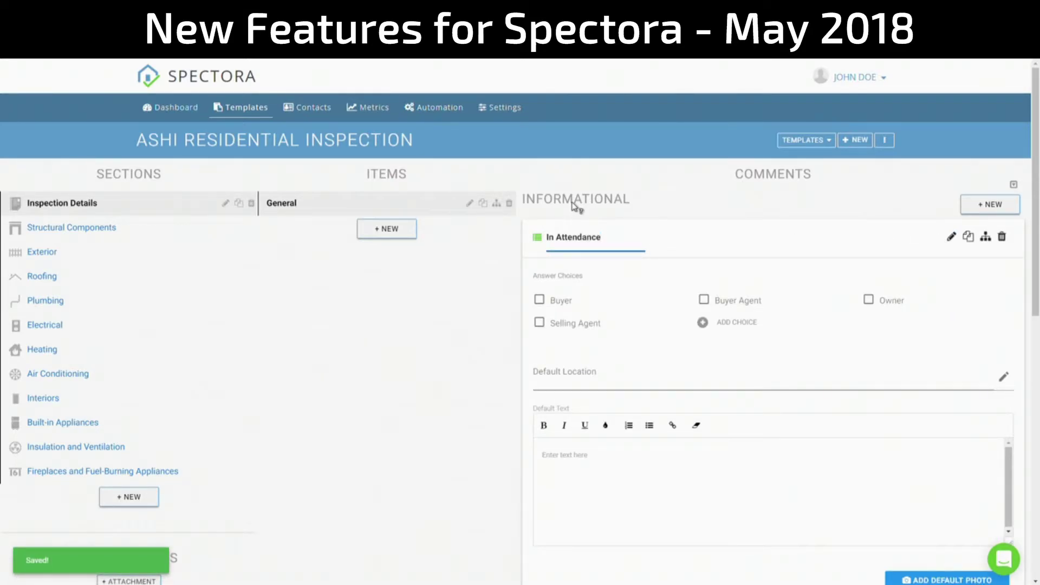
{"action": "left_click", "coordinate": [688, 204]}
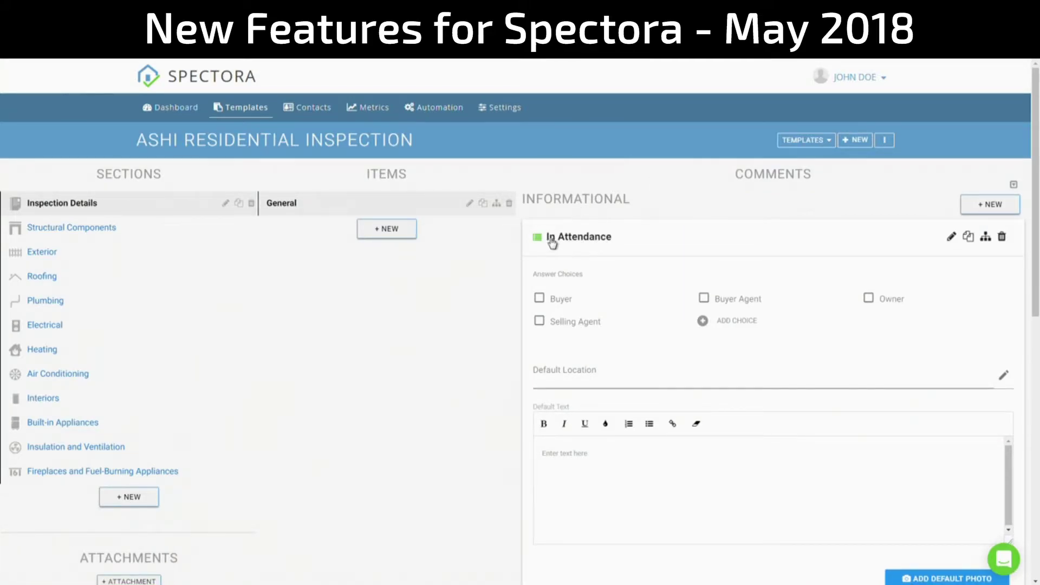
{"action": "left_click", "coordinate": [178, 236]}
{"action": "left_click", "coordinate": [167, 254]}
- Set ASHI Residential Inspection as the company's default template via Template Settings
{"action": "left_click", "coordinate": [146, 349]}
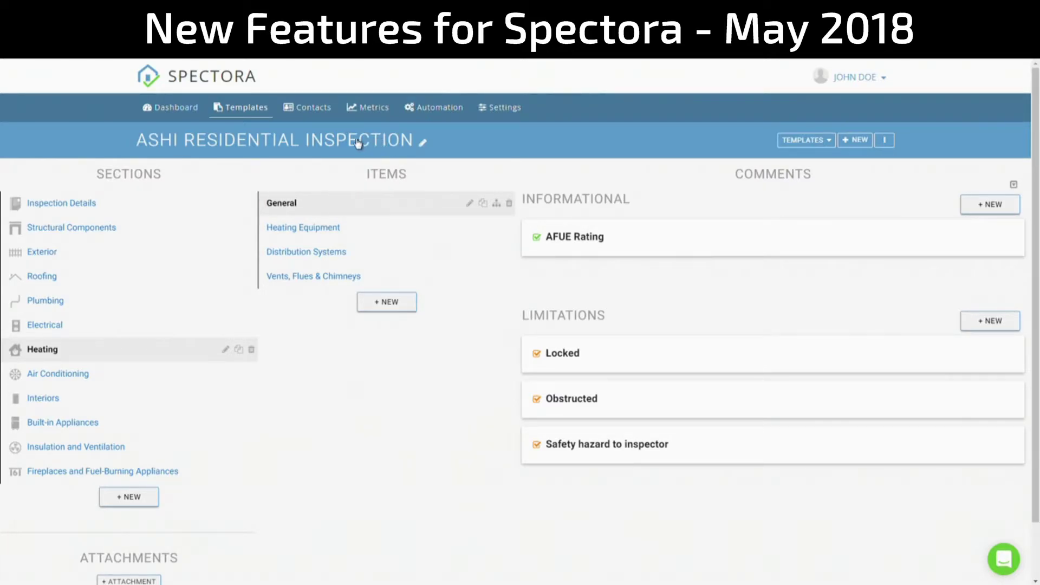
{"action": "left_click", "coordinate": [886, 140]}
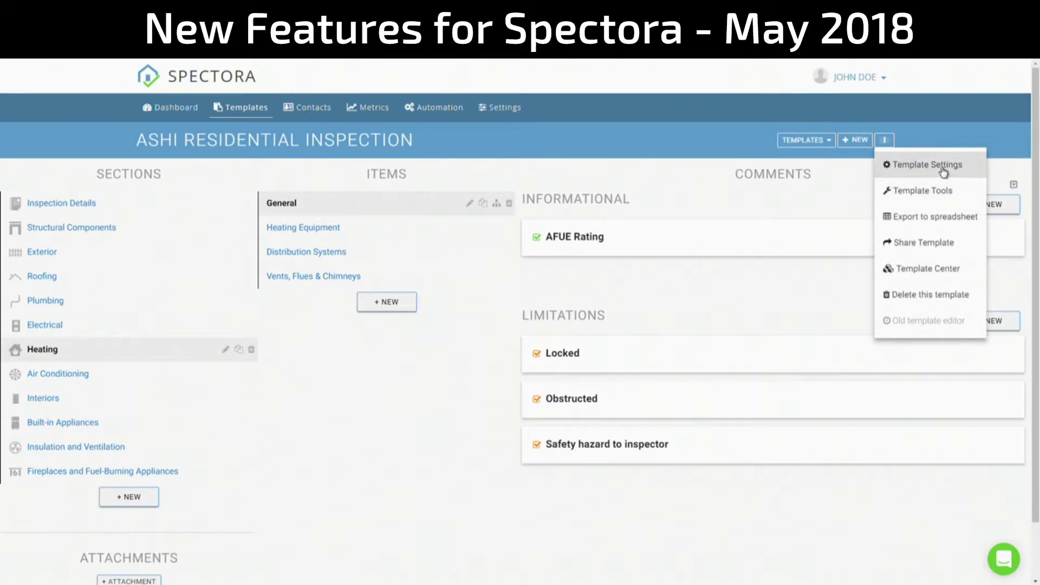
{"action": "left_click", "coordinate": [968, 170]}
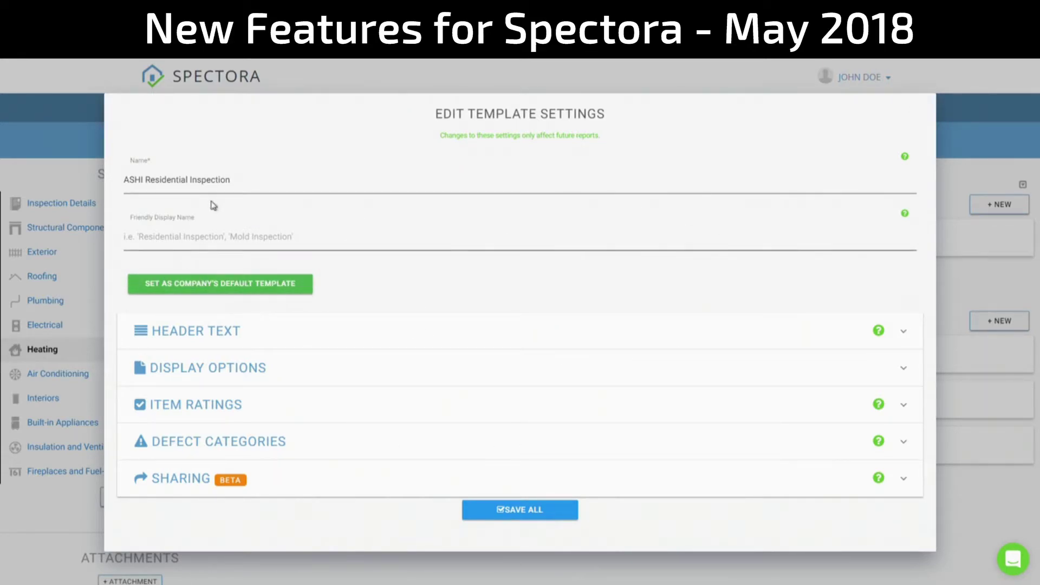
{"action": "left_click", "coordinate": [211, 283]}
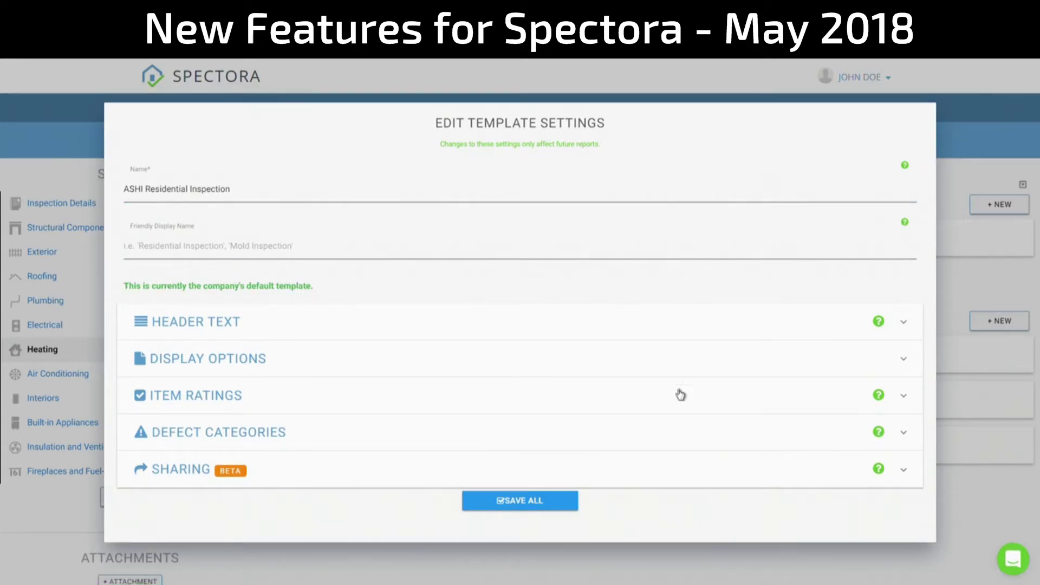
{"action": "left_click", "coordinate": [81, 157]}
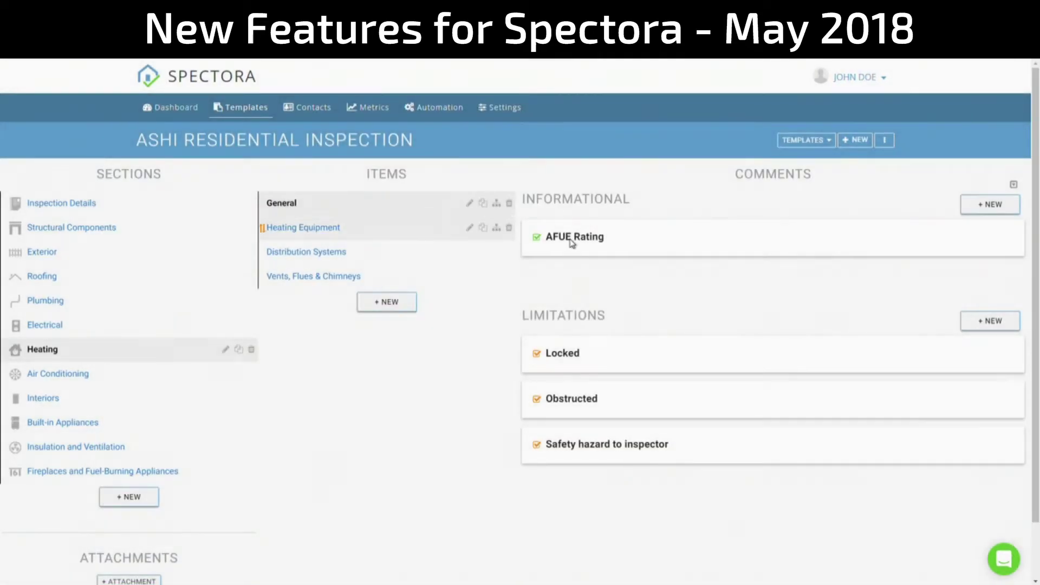
- Load the InterNACHI Residential Template and set it as the company's default
{"action": "left_click", "coordinate": [797, 142]}
{"action": "left_click", "coordinate": [848, 159]}
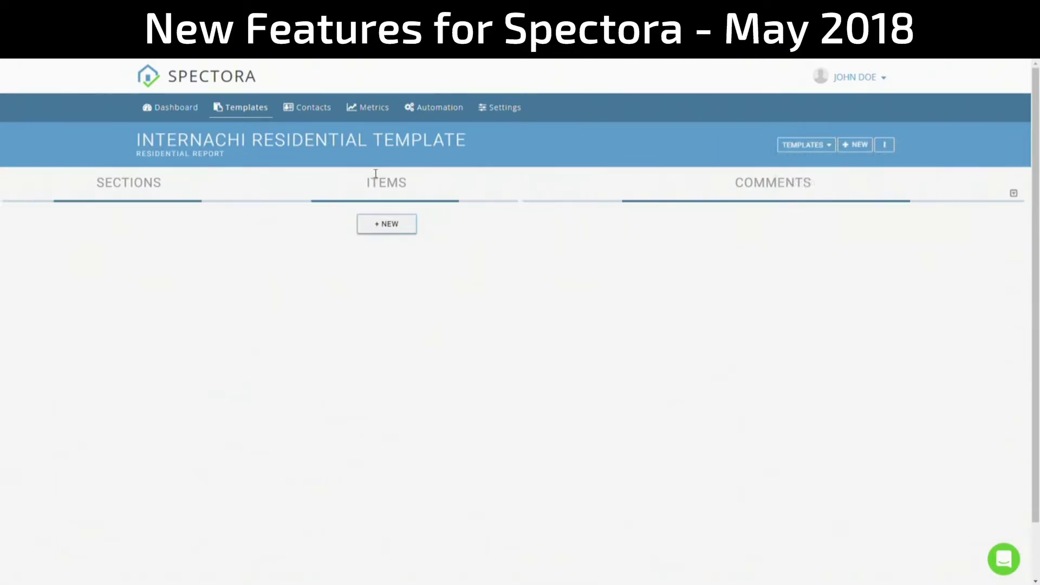
{"action": "left_click", "coordinate": [371, 142]}
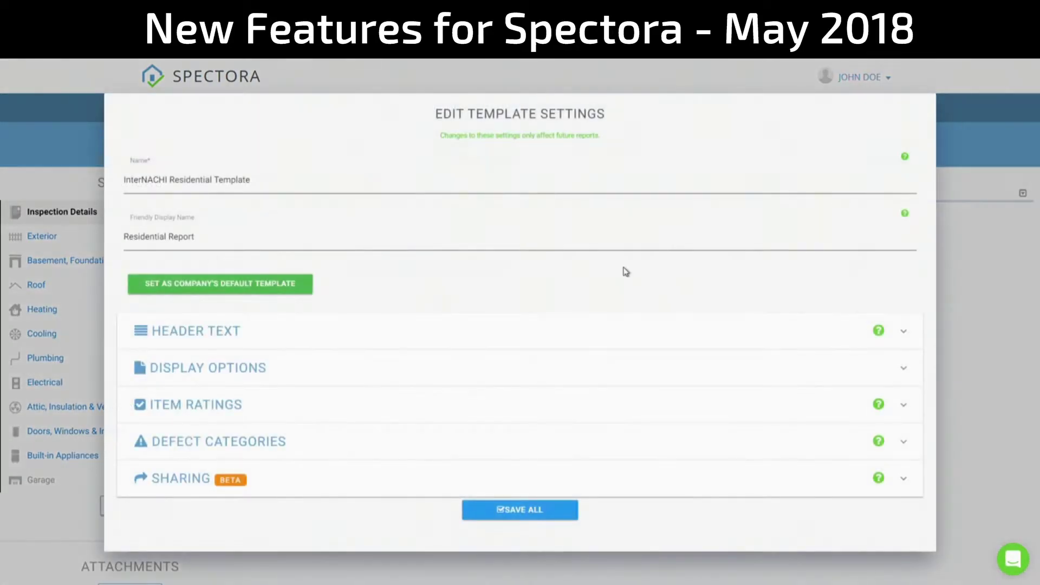
{"action": "left_click", "coordinate": [197, 286]}
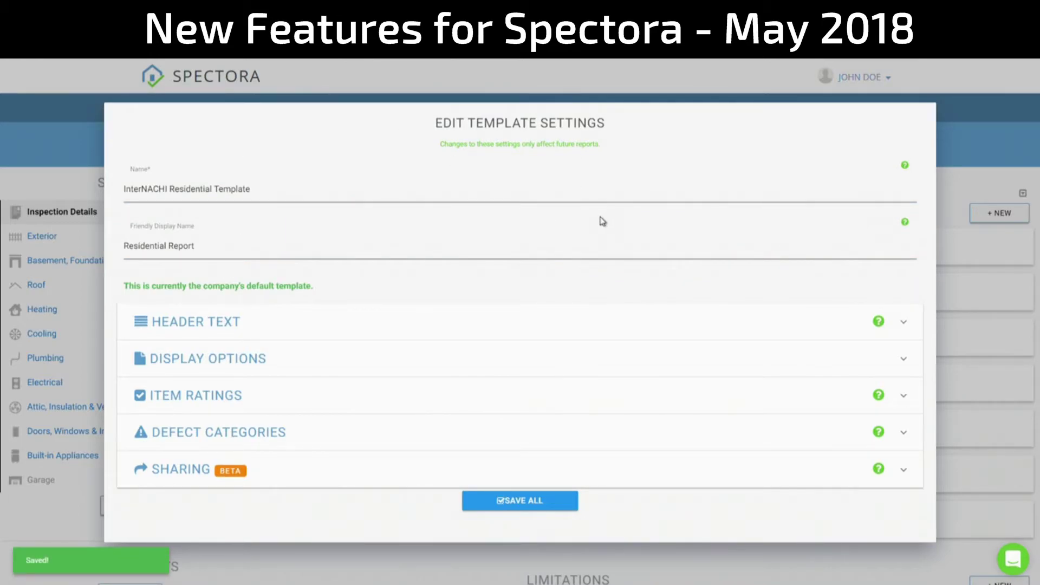
{"action": "key", "text": "Escape"}
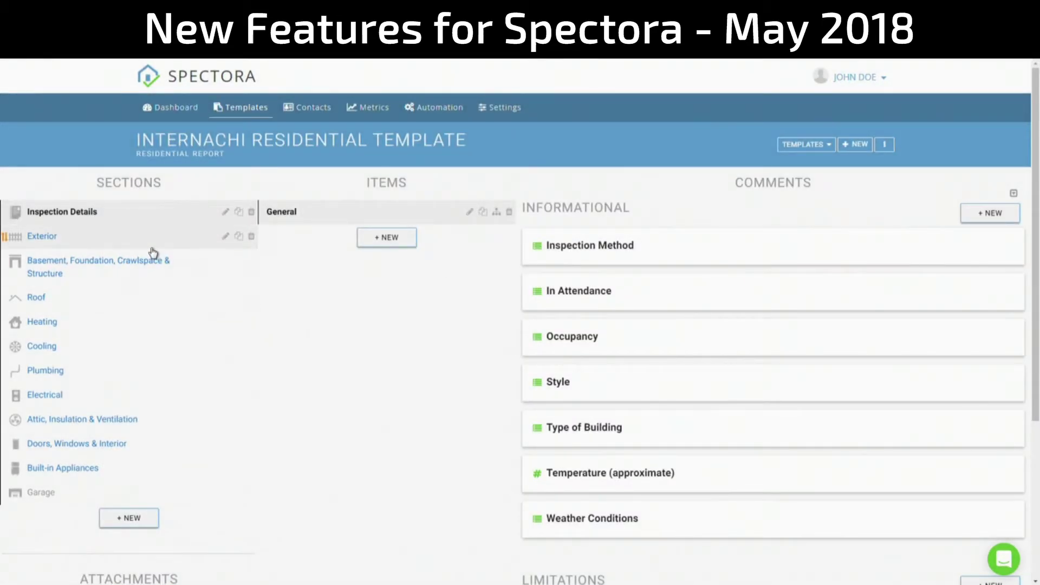
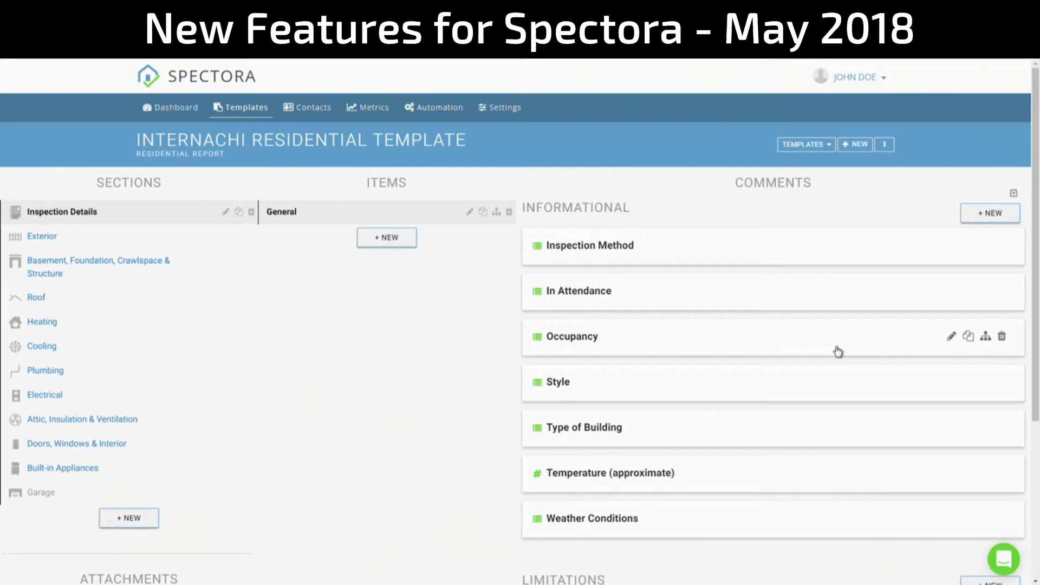
- Leave the residential template editor for the Dashboard and start a new inspection
{"action": "left_click", "coordinate": [885, 146]}
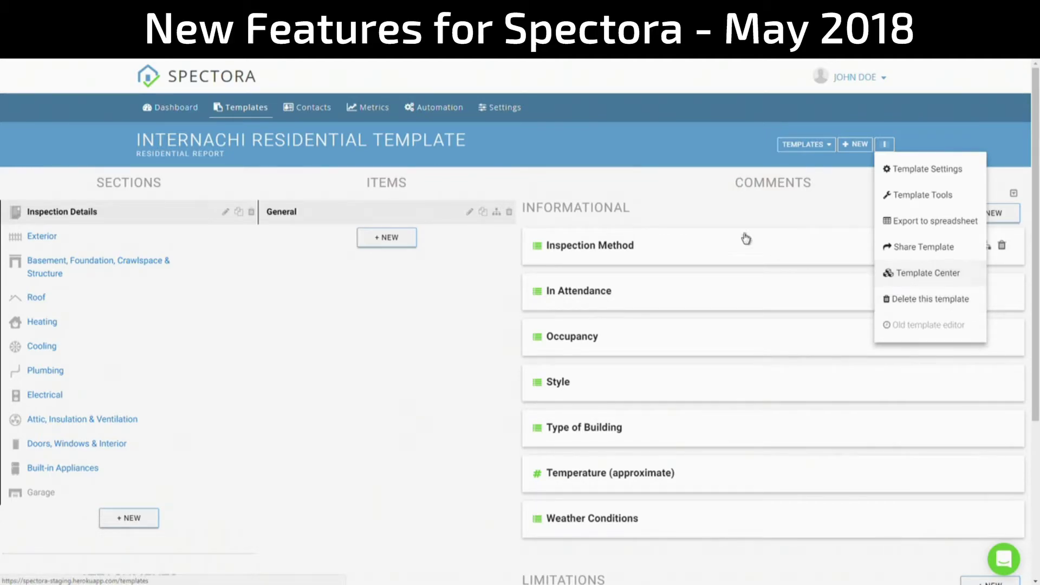
{"action": "left_click", "coordinate": [584, 181]}
{"action": "left_click", "coordinate": [174, 107]}
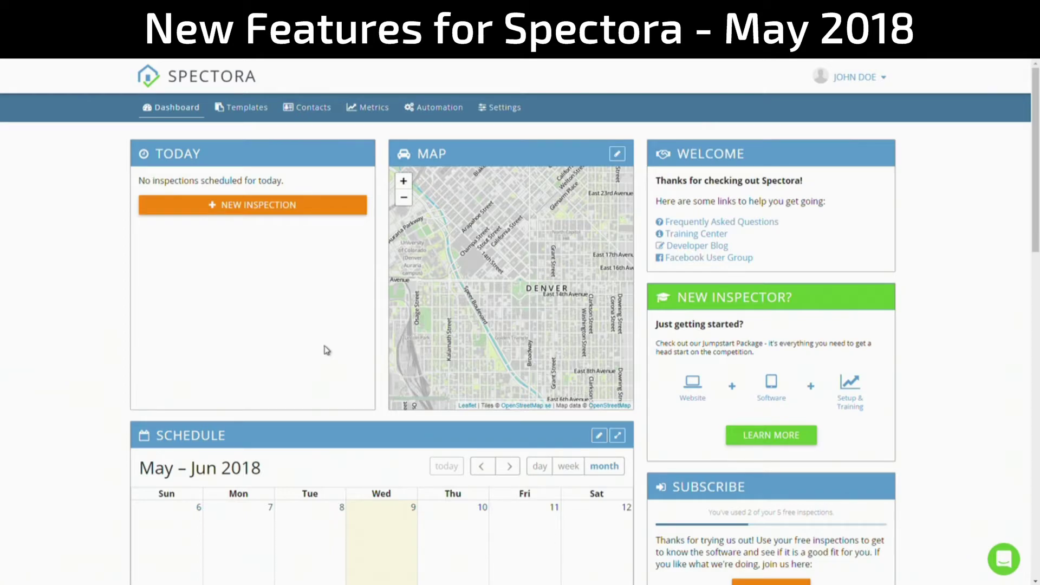
{"action": "left_click", "coordinate": [271, 206]}
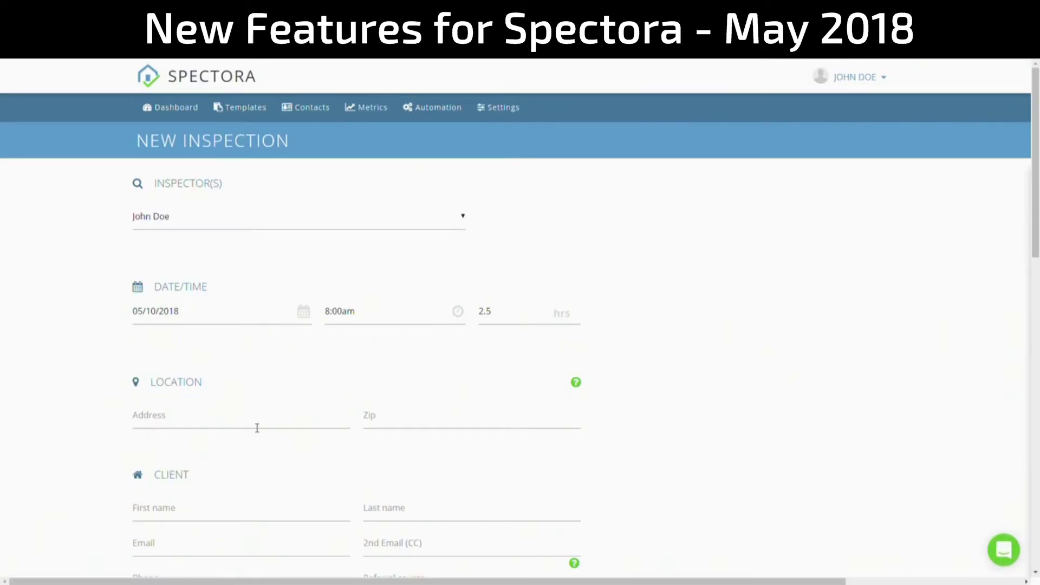
{"action": "left_click", "coordinate": [255, 427]}
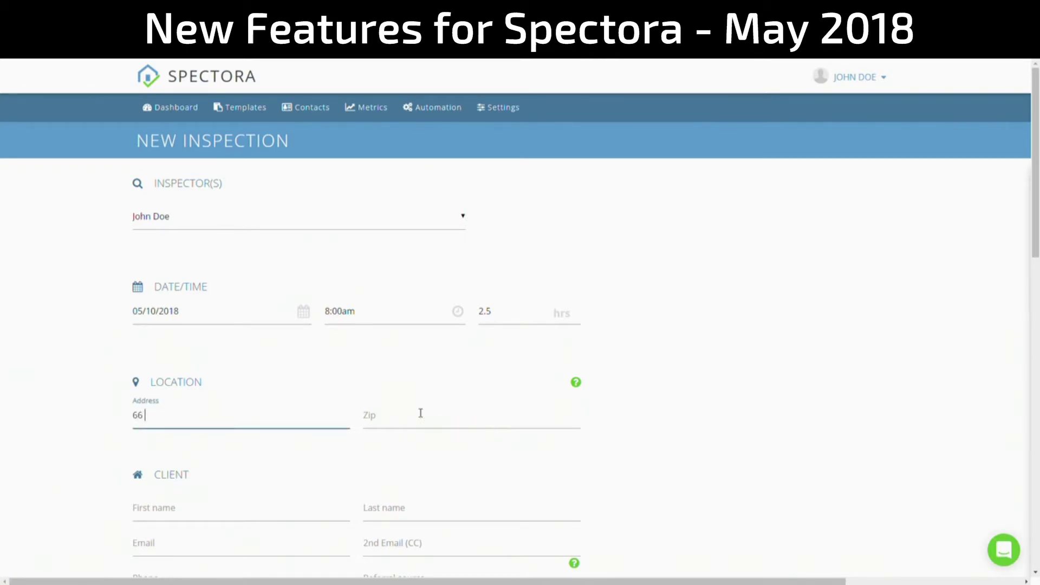
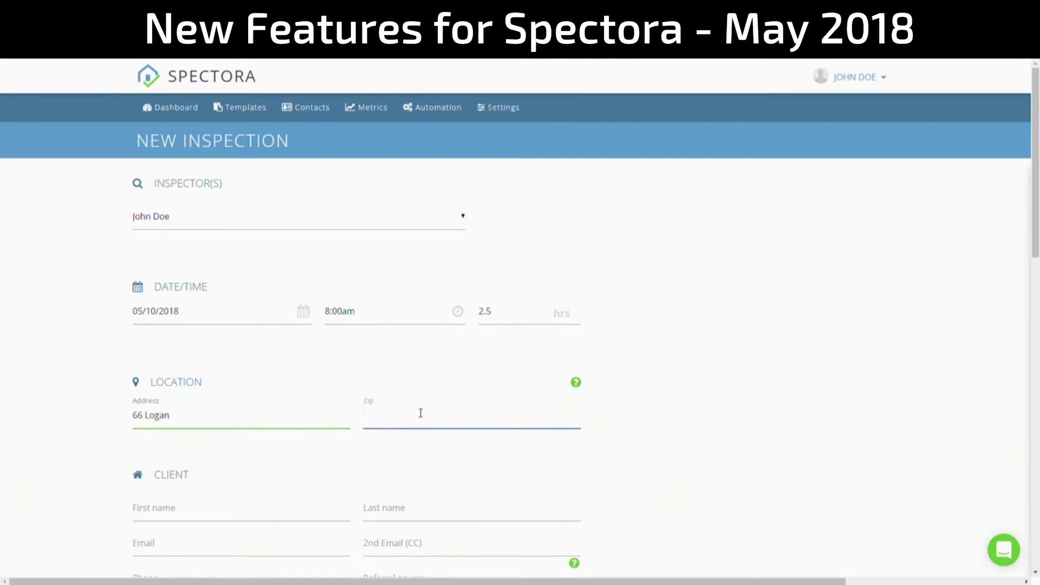
{"action": "left_click", "coordinate": [420, 414]}
- Enter the first client's first name, last name and e-mail address
{"action": "key", "text": "Tab"}
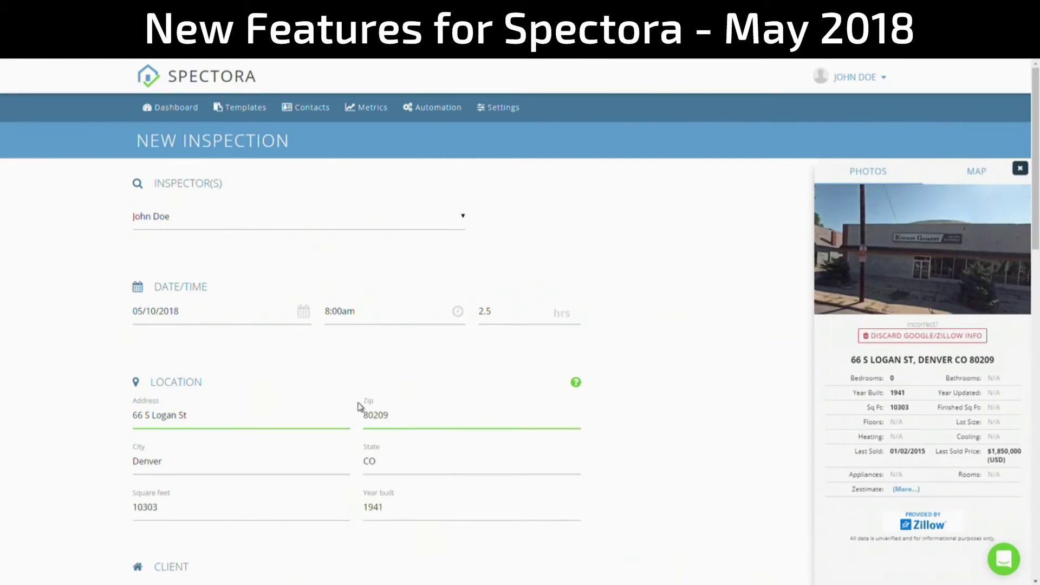
{"action": "scroll", "coordinate": [374, 404], "scroll_direction": "down", "scroll_amount": 3}
{"action": "type", "text": "Chris"}
{"action": "key", "text": "Tab"}
{"action": "type", "text": "Farley"}
{"action": "key", "text": "Tab"}
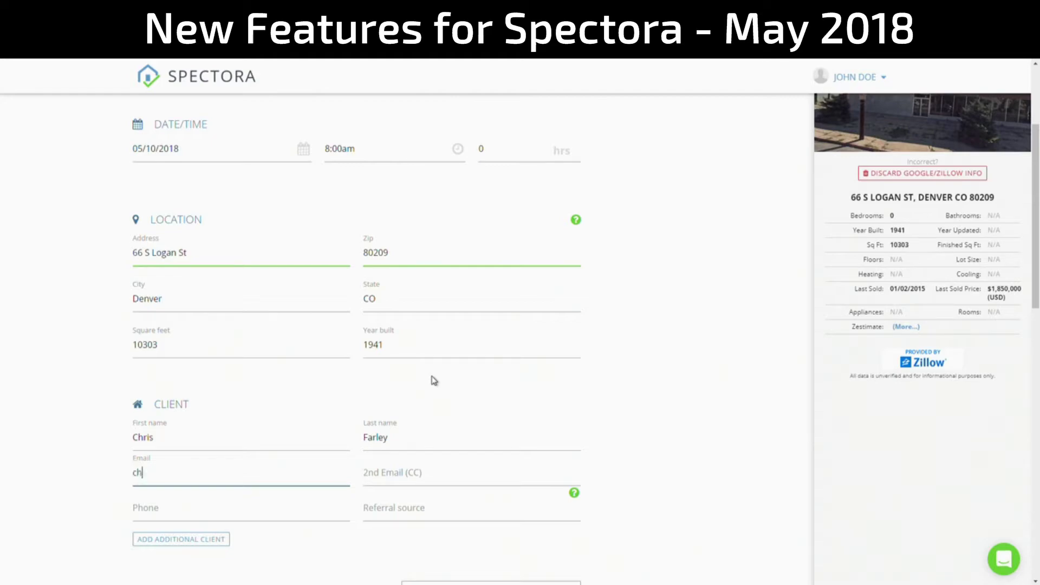
{"action": "type", "text": "chris@snl.example.com"}
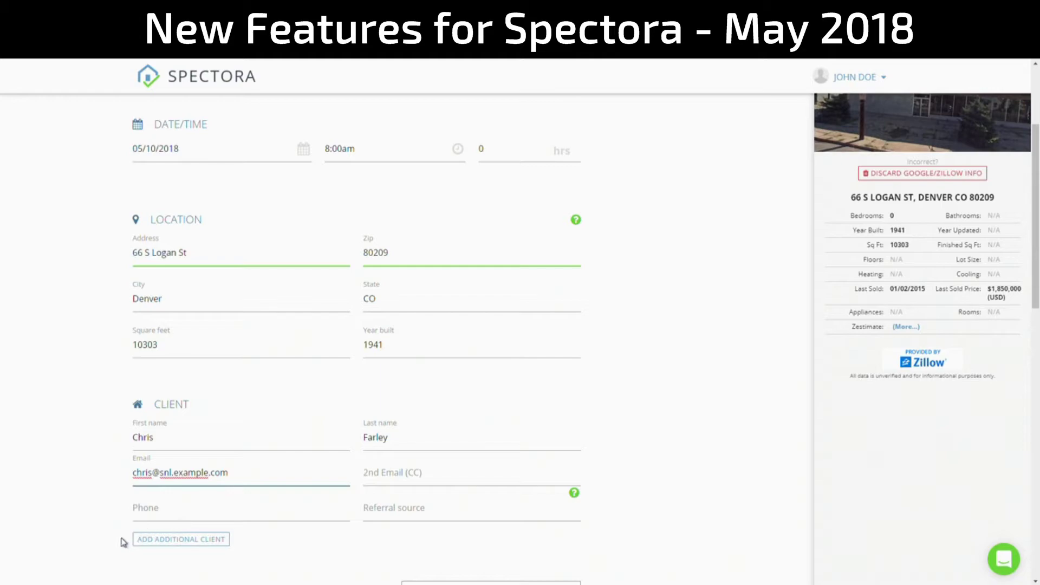
{"action": "left_click", "coordinate": [195, 540]}
- Fill in Client #2's first name, last name and e-mail from autofill suggestions
{"action": "scroll", "coordinate": [307, 368], "scroll_direction": "down", "scroll_amount": 5}
{"action": "left_click", "coordinate": [230, 313]}
{"action": "type", "text": "d"}
{"action": "key", "text": "Down"}
{"action": "key", "text": "Tab"}
{"action": "type", "text": "spa"}
{"action": "left_click", "coordinate": [388, 326]}
{"action": "left_click", "coordinate": [247, 343]}
{"action": "type", "text": "d"}
{"action": "left_click", "coordinate": [173, 361]}
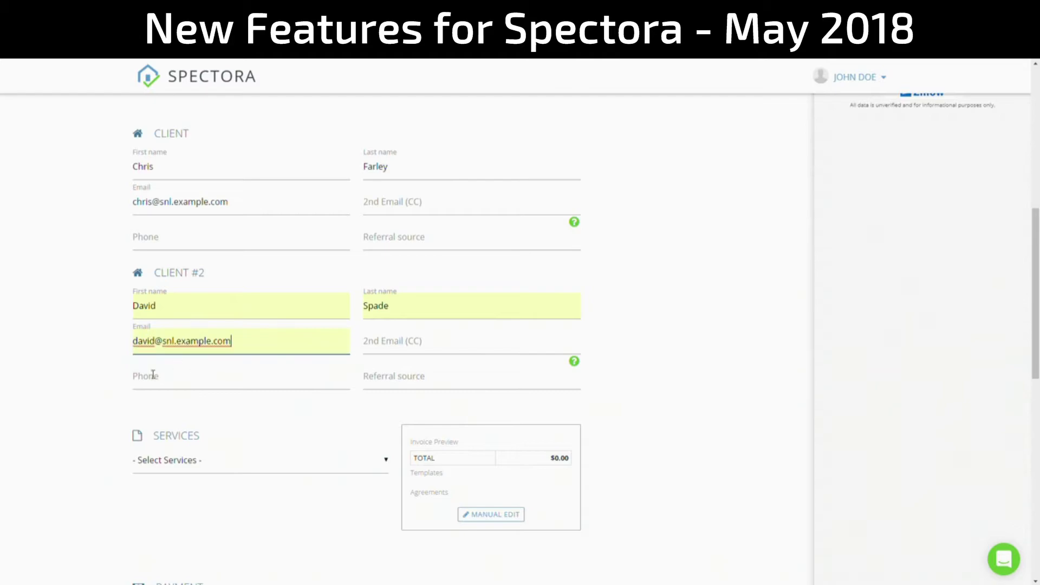
- Select the Residential Inspection service ($300.00) and save the inspection
{"action": "left_click", "coordinate": [281, 463]}
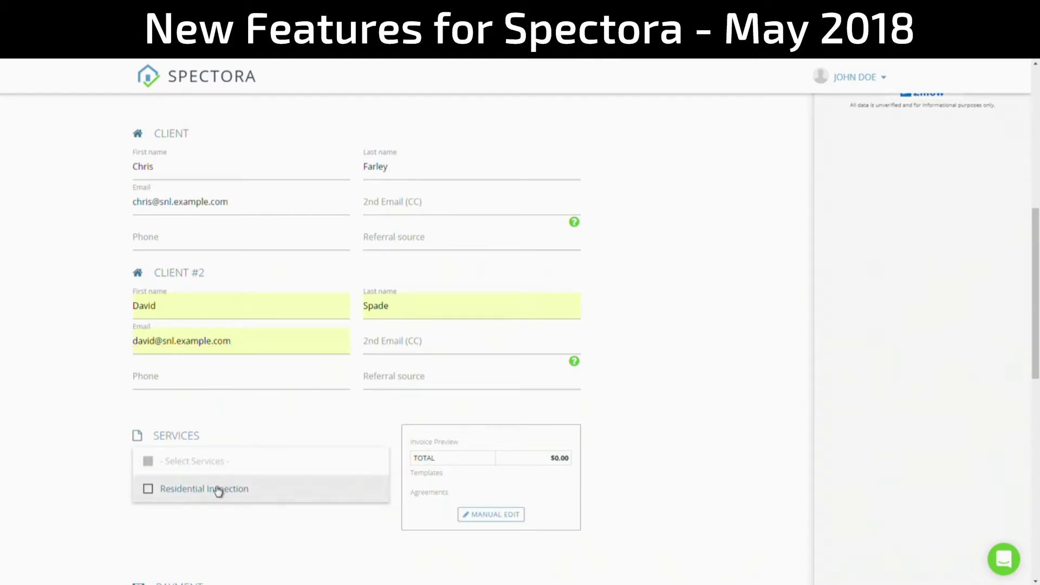
{"action": "left_click", "coordinate": [168, 489]}
{"action": "left_click", "coordinate": [82, 462]}
{"action": "scroll", "coordinate": [113, 421], "scroll_direction": "down", "scroll_amount": 4}
{"action": "scroll", "coordinate": [112, 422], "scroll_direction": "down", "scroll_amount": 8}
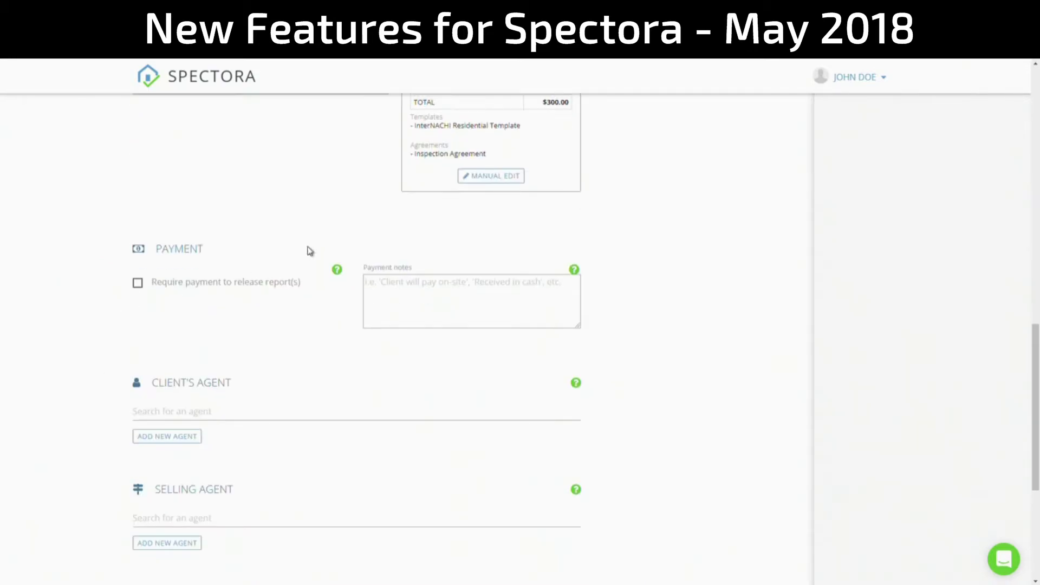
{"action": "left_click", "coordinate": [348, 536]}
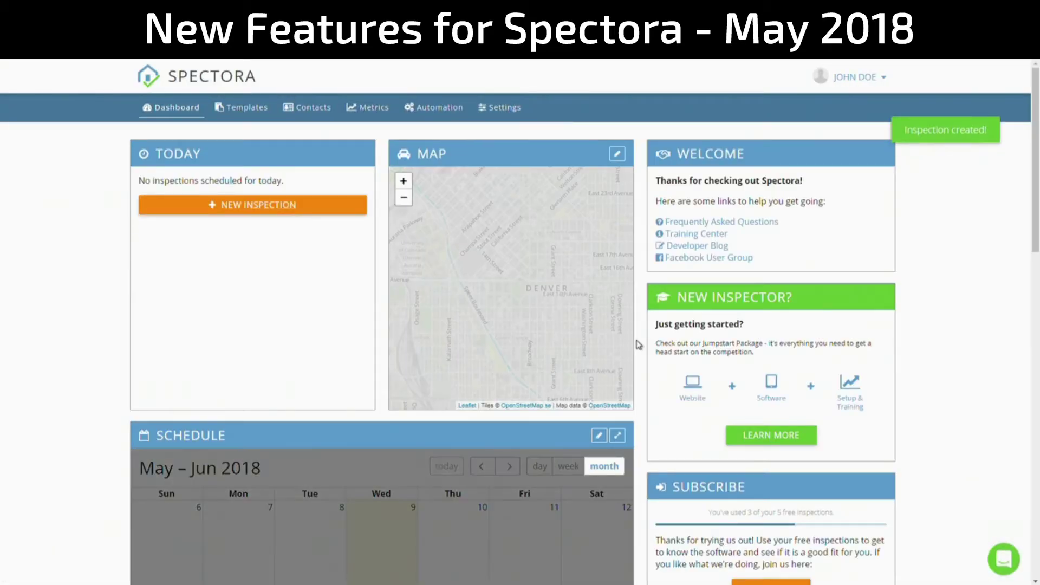
{"action": "left_click", "coordinate": [455, 529]}
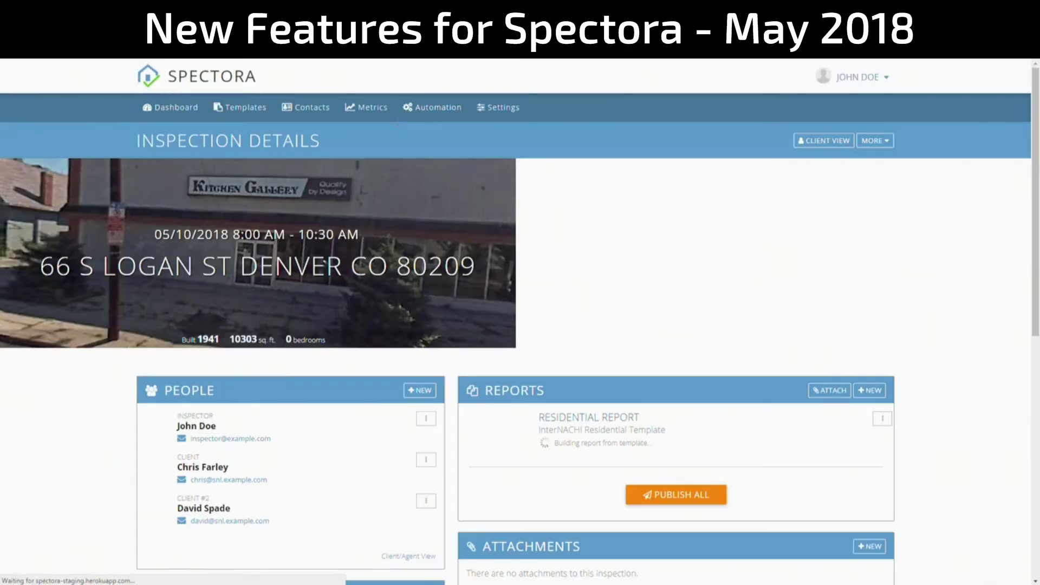
{"action": "scroll", "coordinate": [545, 391], "scroll_direction": "down", "scroll_amount": 3}
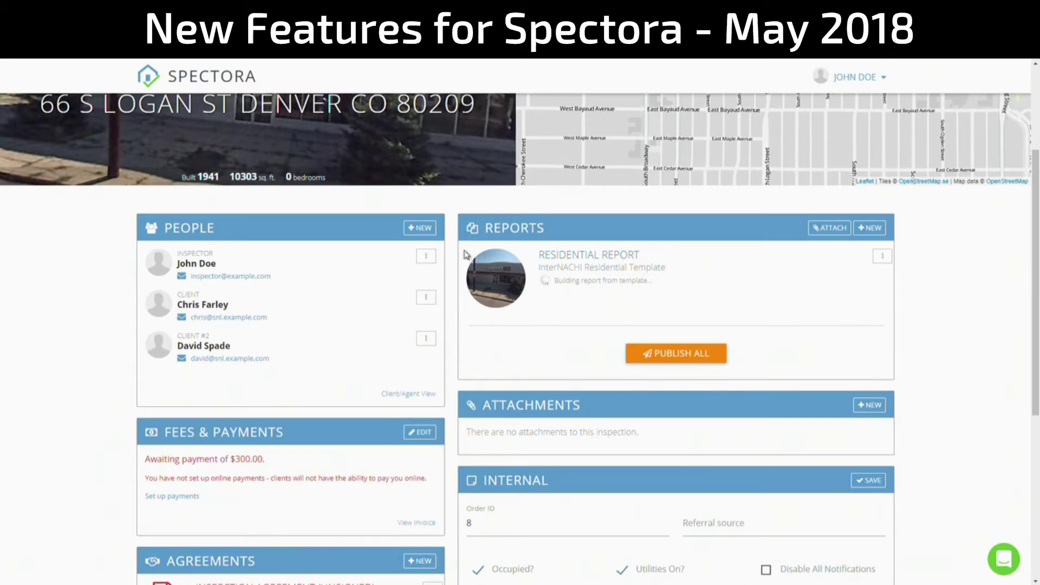
{"action": "left_click", "coordinate": [426, 338]}
{"action": "left_click", "coordinate": [389, 385]}
{"action": "left_click", "coordinate": [771, 181]}
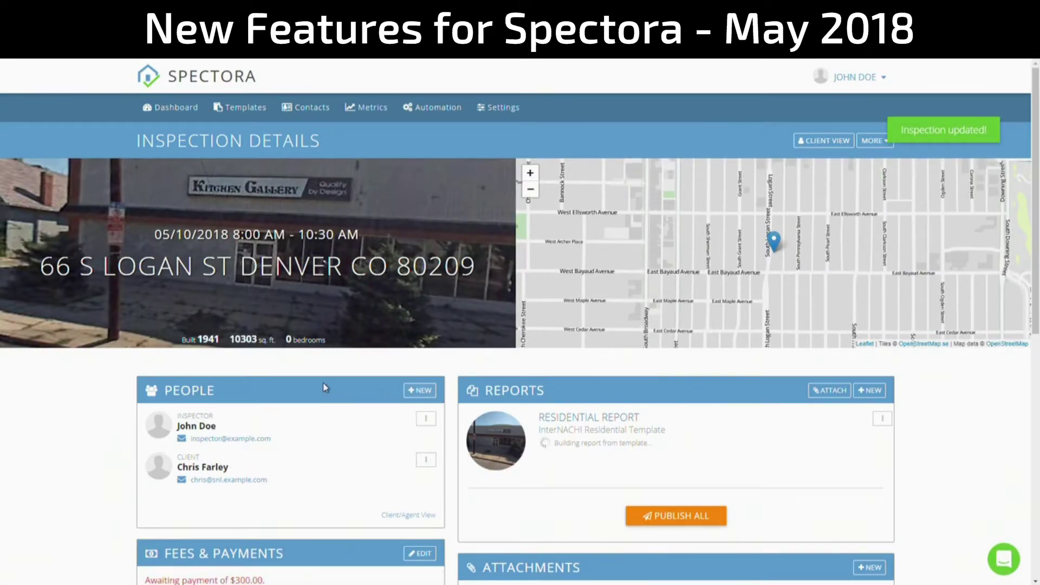
{"action": "left_click", "coordinate": [420, 390]}
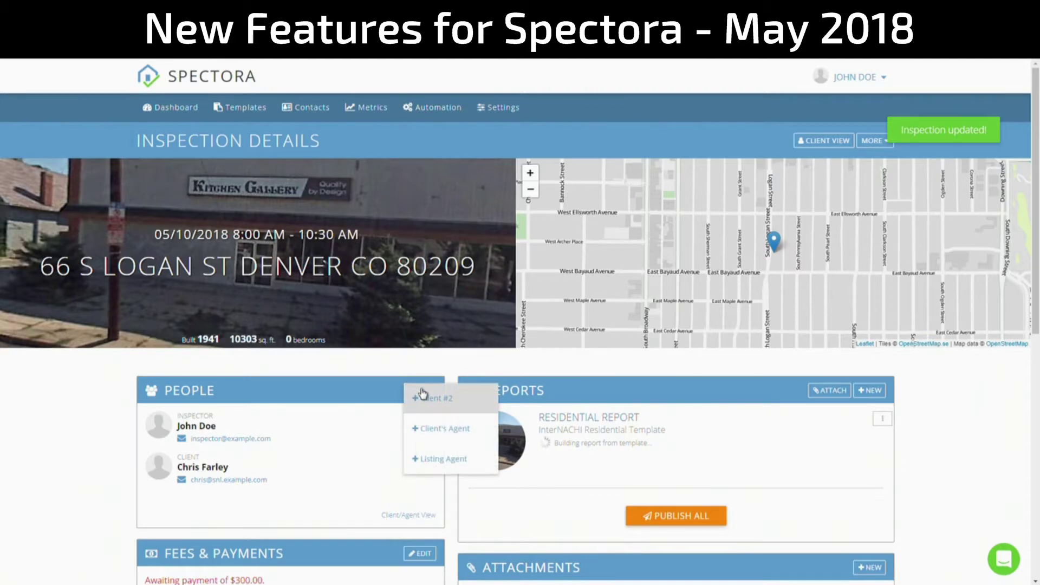
- Re-add the second client via autofill, then review the Agreements and Emails panels
{"action": "left_click", "coordinate": [464, 405]}
{"action": "type", "text": "David"}
{"action": "left_click", "coordinate": [360, 224]}
{"action": "left_click", "coordinate": [562, 201]}
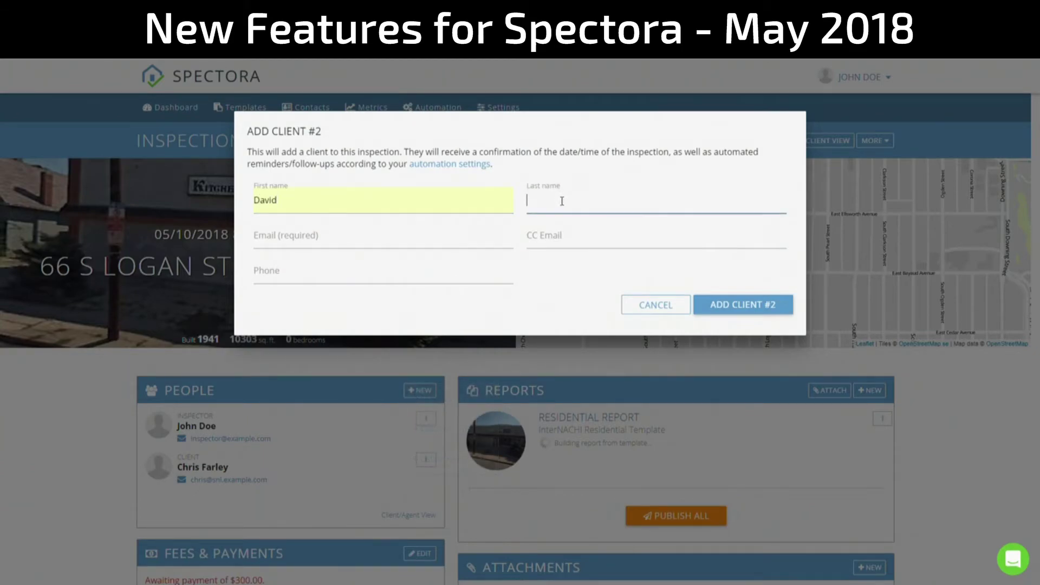
{"action": "type", "text": "Spade"}
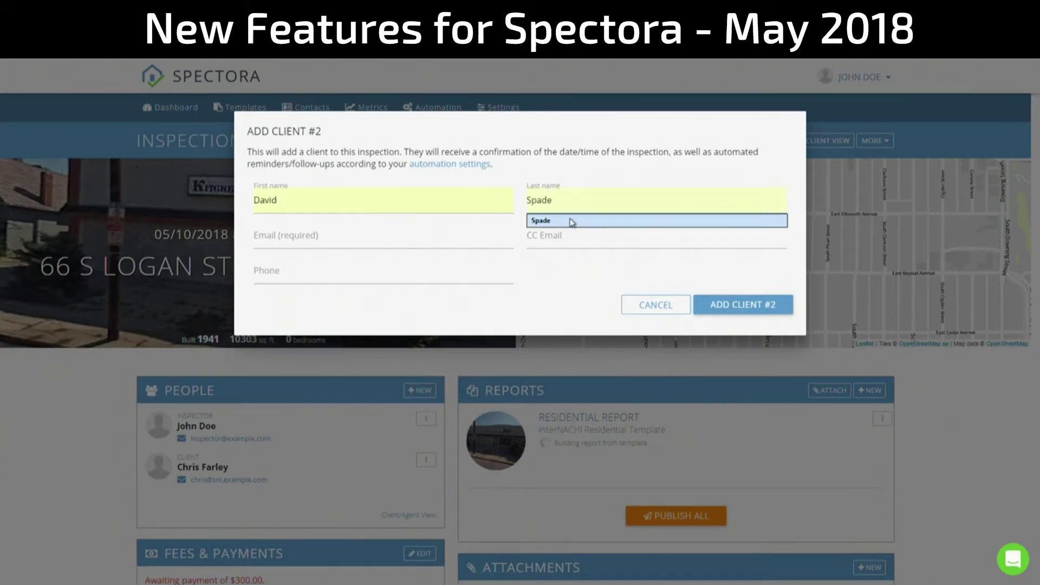
{"action": "left_click", "coordinate": [569, 221]}
{"action": "left_click", "coordinate": [418, 235]}
{"action": "type", "text": "david@snl.example.com"}
{"action": "left_click", "coordinate": [433, 256]}
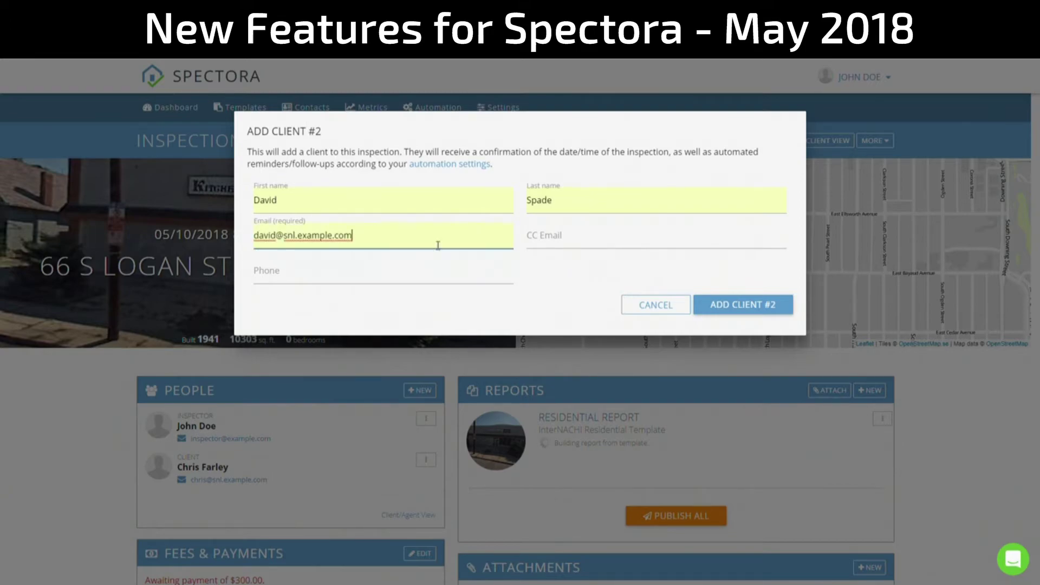
{"action": "left_click", "coordinate": [730, 304]}
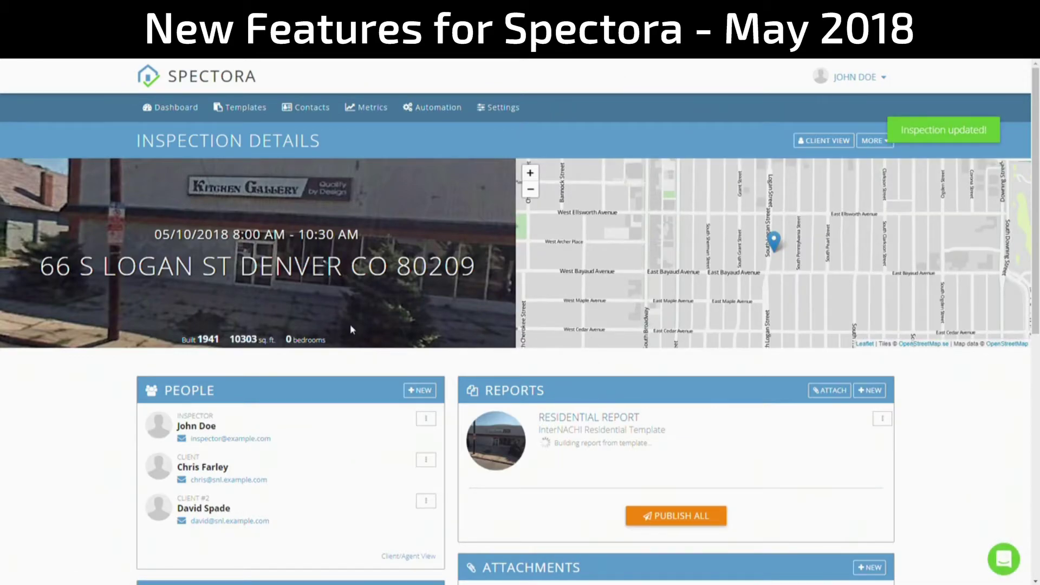
{"action": "scroll", "coordinate": [350, 324], "scroll_direction": "down", "scroll_amount": 6}
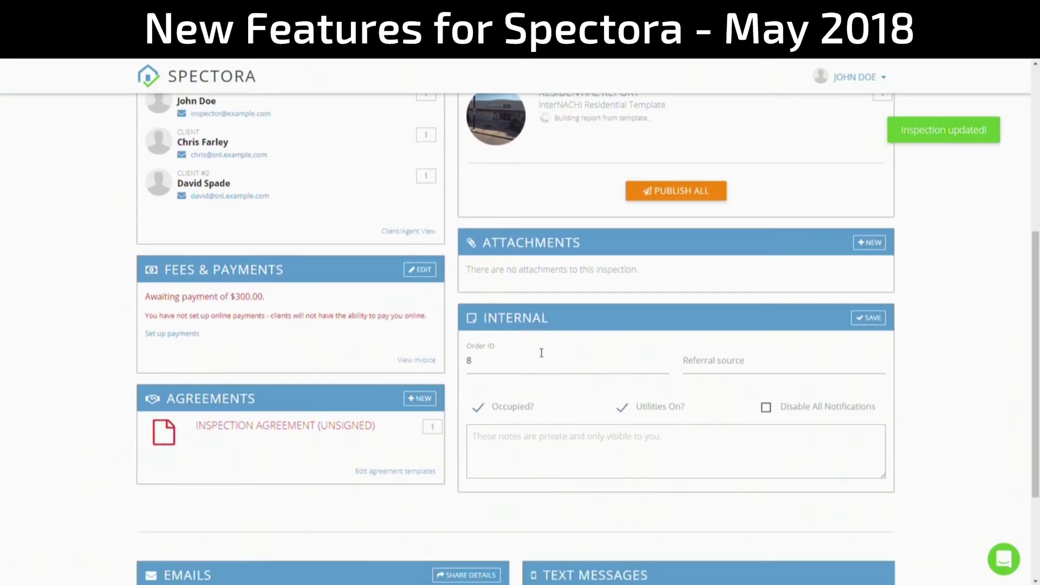
{"action": "scroll", "coordinate": [538, 339], "scroll_direction": "down", "scroll_amount": 3}
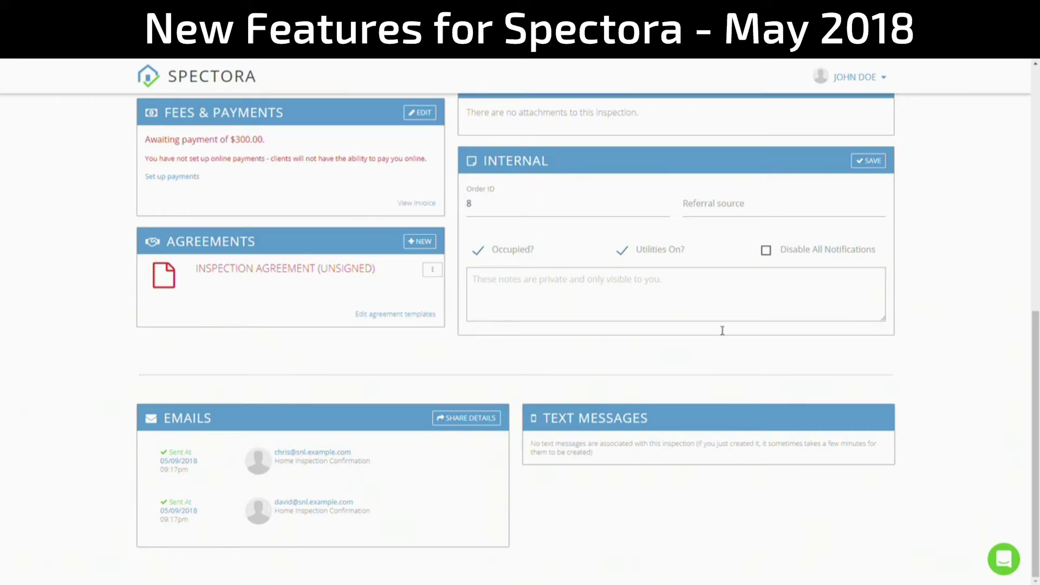
- Sign the inspection agreement for both clients by accepting its terms and submitting
{"action": "left_click", "coordinate": [249, 272]}
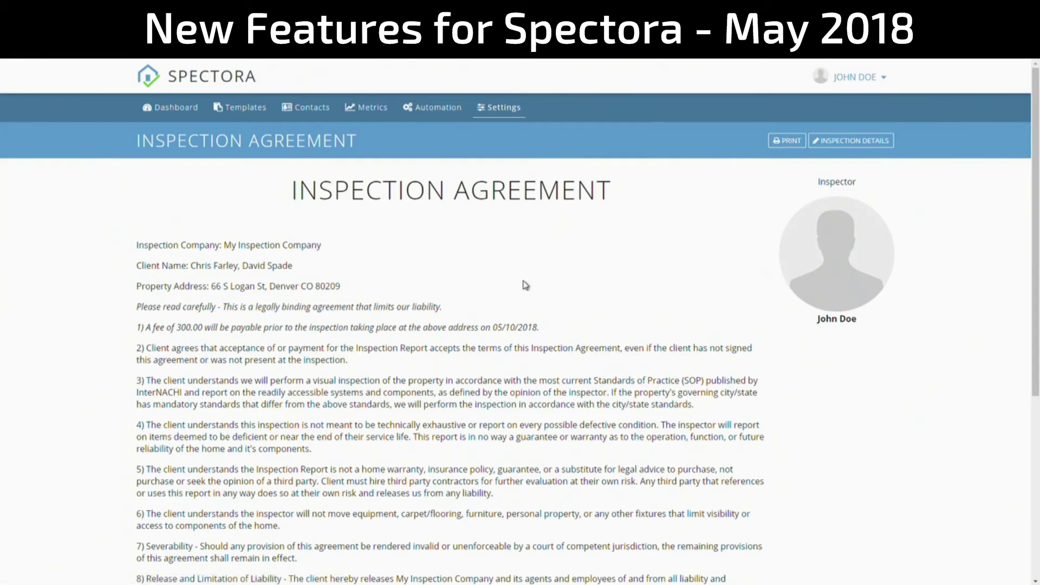
{"action": "left_click_drag", "start_coordinate": [290, 267], "coordinate": [191, 266]}
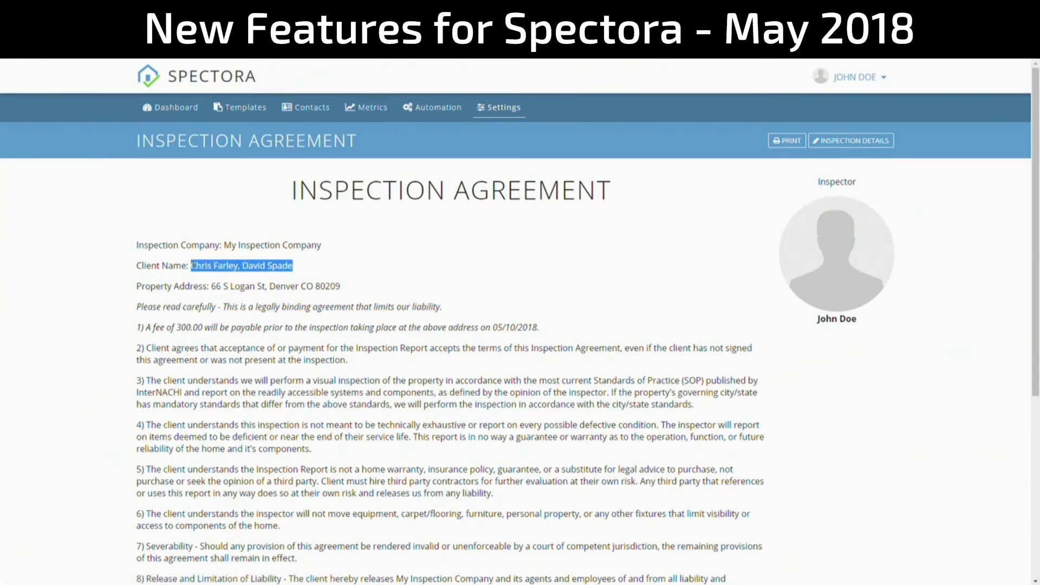
{"action": "scroll", "coordinate": [433, 301], "scroll_direction": "down", "scroll_amount": 5}
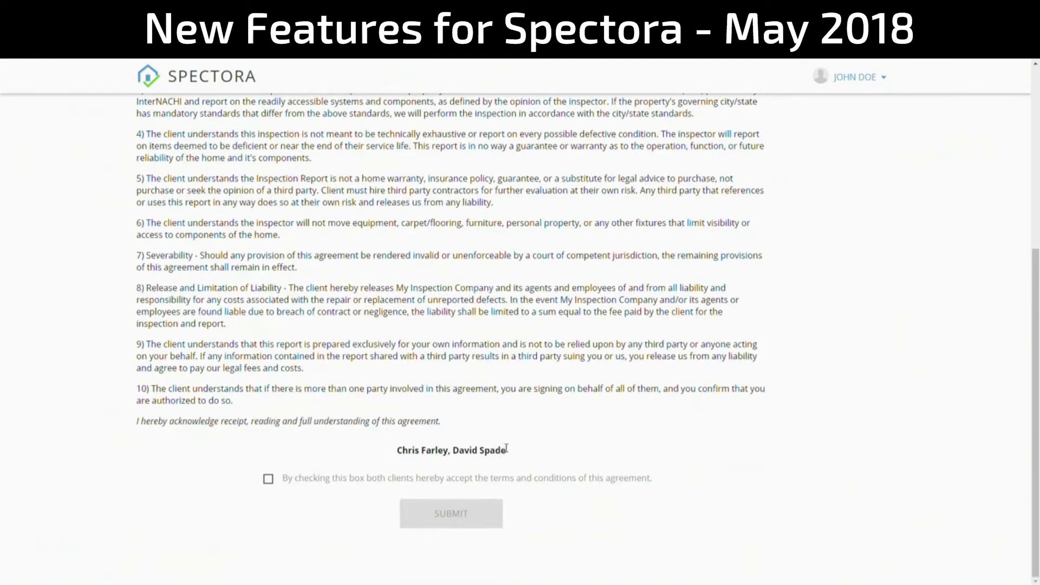
{"action": "left_click_drag", "start_coordinate": [506, 449], "coordinate": [402, 446]}
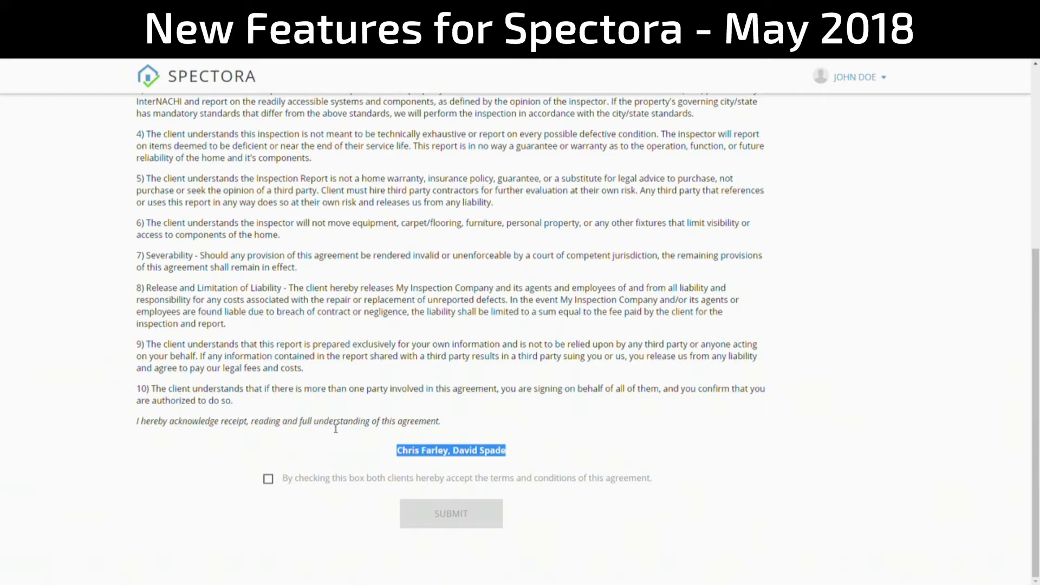
{"action": "left_click", "coordinate": [268, 479]}
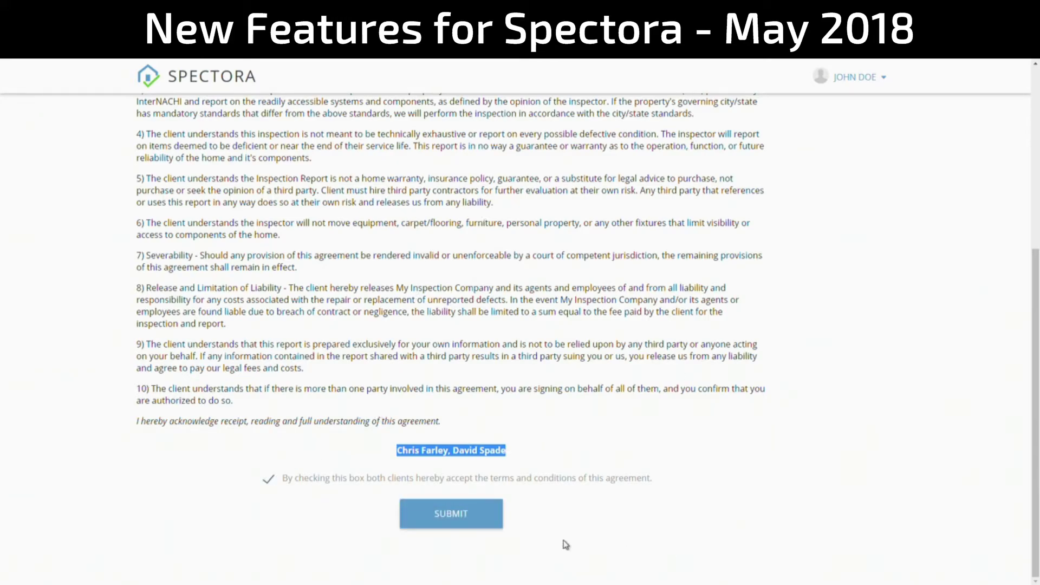
{"action": "left_click", "coordinate": [471, 523]}
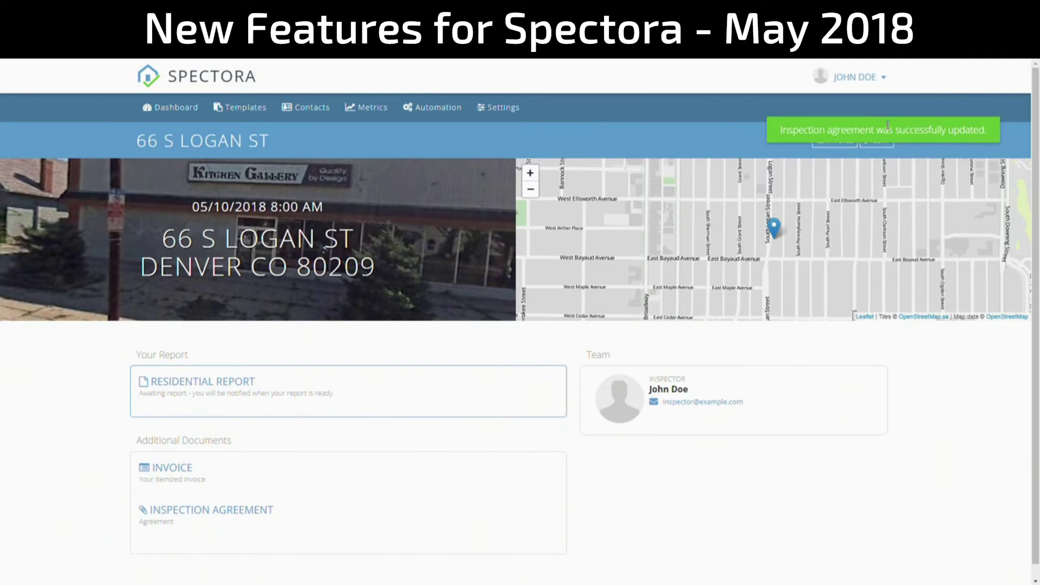
- Back on Inspection Details, verify the agreement shows as signed, then go to Settings
{"action": "left_click", "coordinate": [879, 147]}
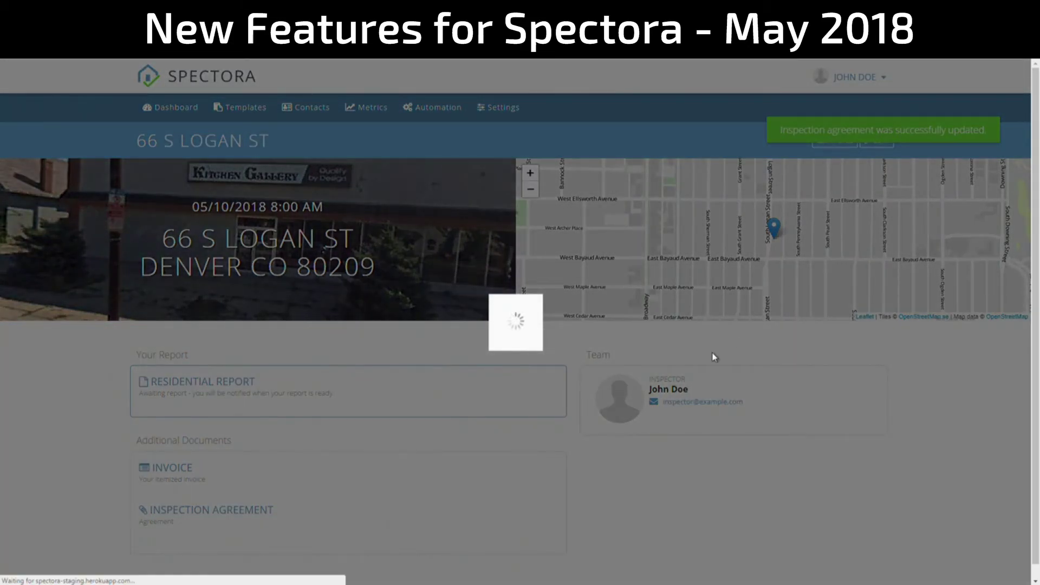
{"action": "scroll", "coordinate": [752, 393], "scroll_direction": "down", "scroll_amount": 6}
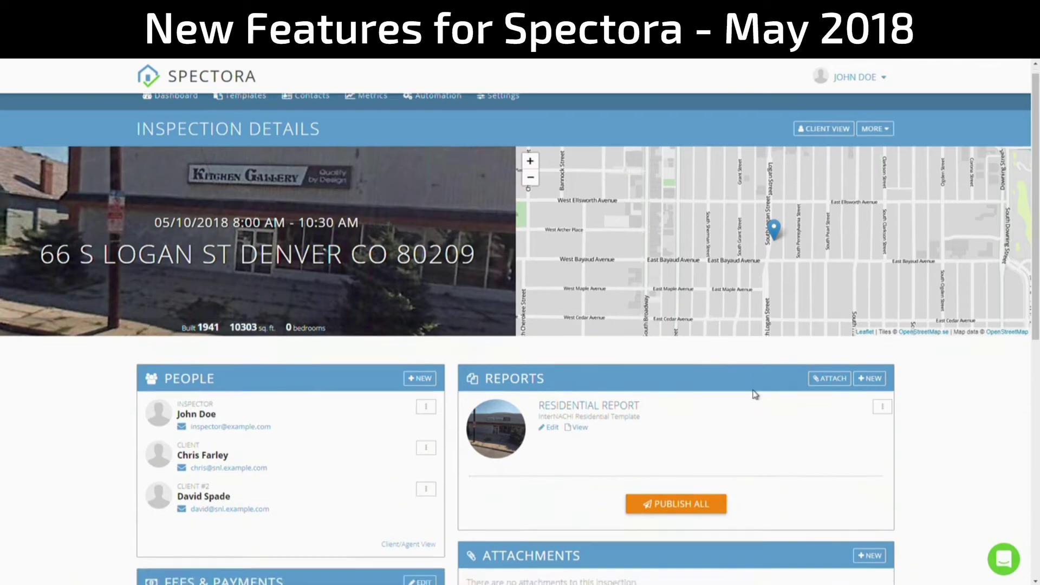
{"action": "scroll", "coordinate": [331, 295], "scroll_direction": "down", "scroll_amount": 3}
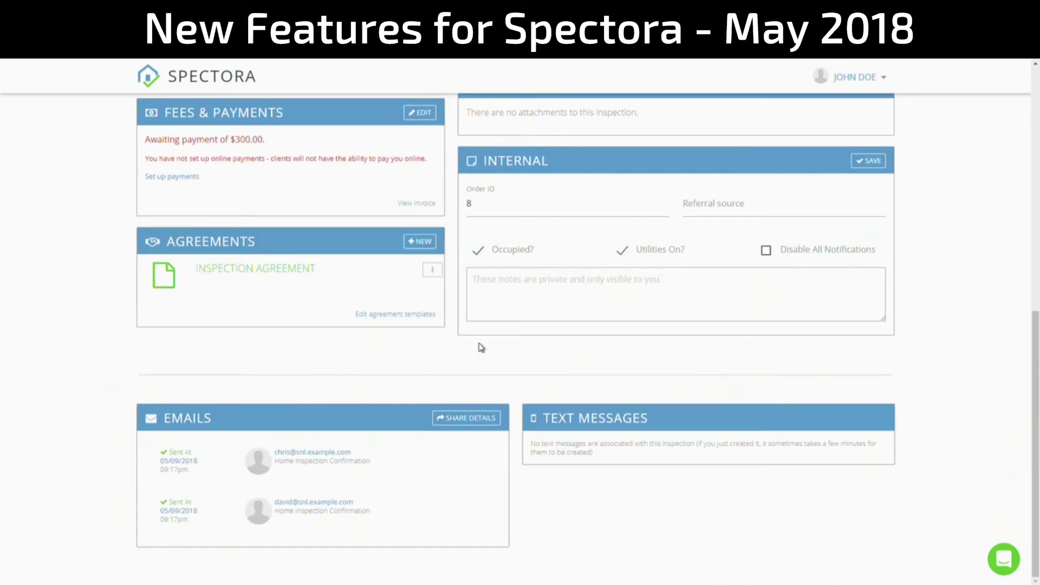
{"action": "scroll", "coordinate": [482, 348], "scroll_direction": "up", "scroll_amount": 8}
{"action": "scroll", "coordinate": [484, 348], "scroll_direction": "up", "scroll_amount": 1}
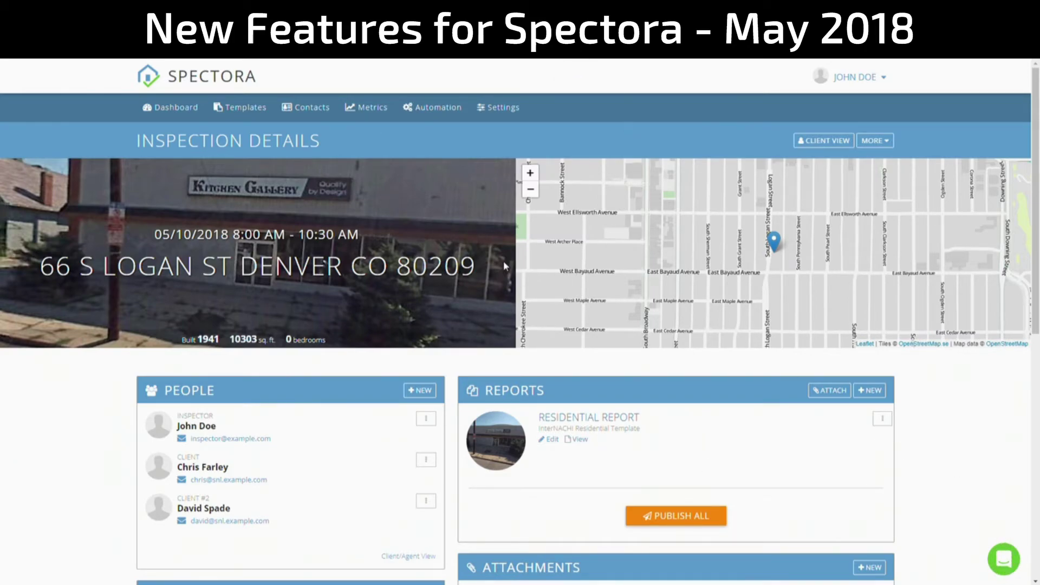
{"action": "left_click", "coordinate": [501, 108]}
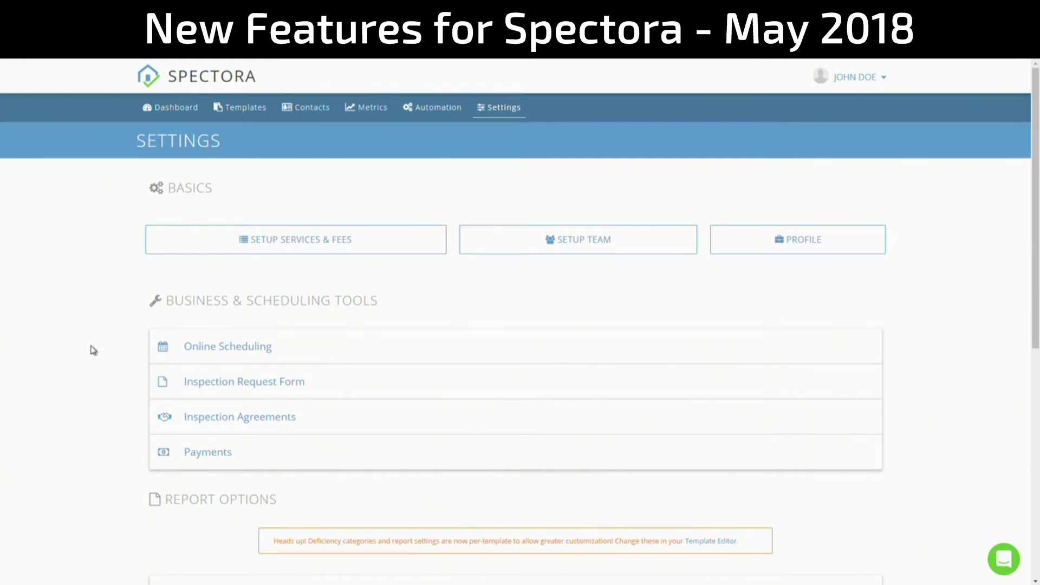
- Open Integrations under Company Settings and enable Google Drive nightly backups
{"action": "scroll", "coordinate": [137, 165], "scroll_direction": "down", "scroll_amount": 1}
{"action": "scroll", "coordinate": [137, 165], "scroll_direction": "up", "scroll_amount": 1}
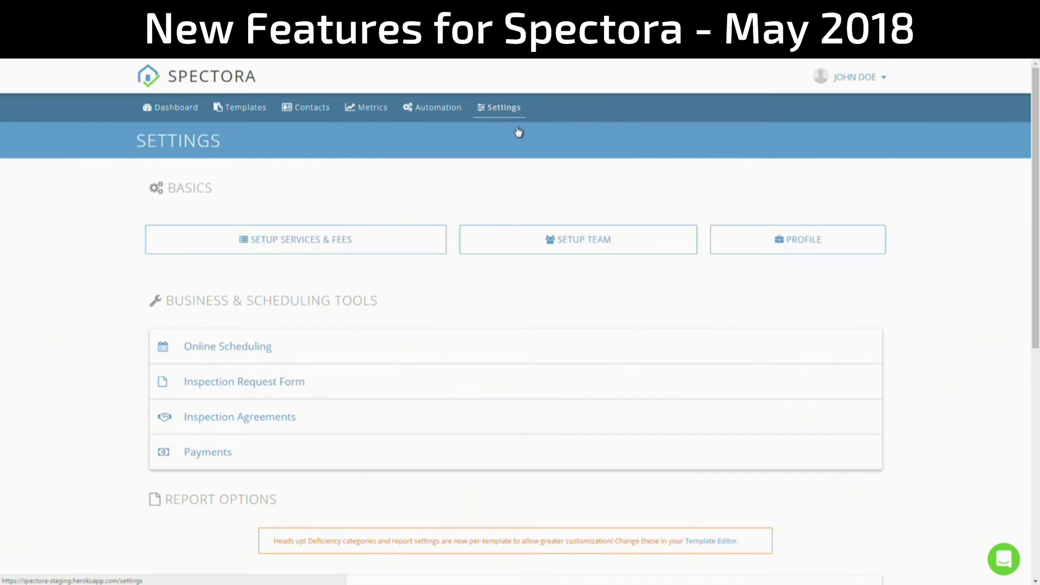
{"action": "scroll", "coordinate": [231, 325], "scroll_direction": "down", "scroll_amount": 5}
{"action": "scroll", "coordinate": [231, 325], "scroll_direction": "down", "scroll_amount": 1}
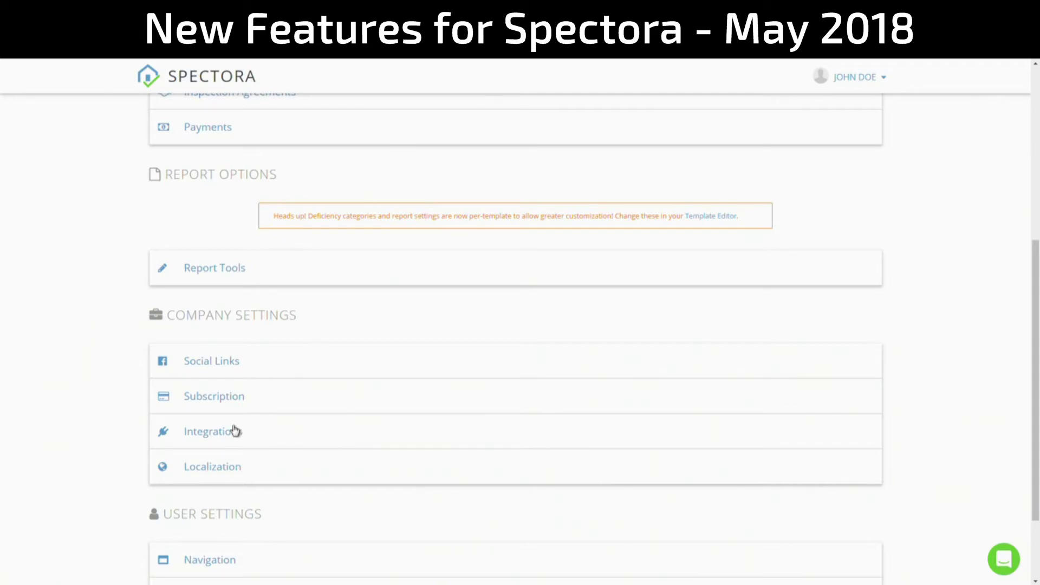
{"action": "scroll", "coordinate": [98, 376], "scroll_direction": "down", "scroll_amount": 2}
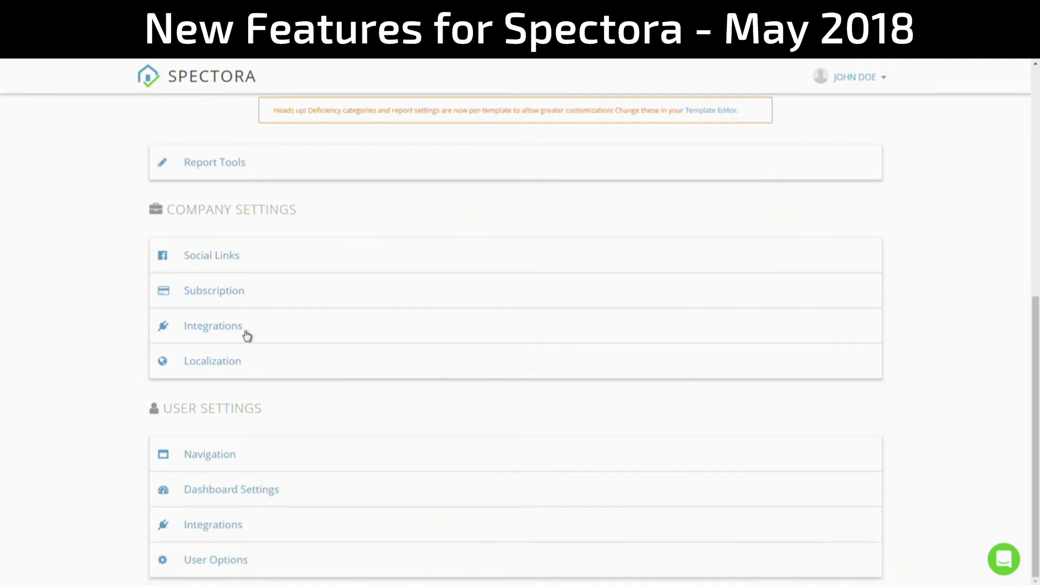
{"action": "left_click", "coordinate": [259, 332]}
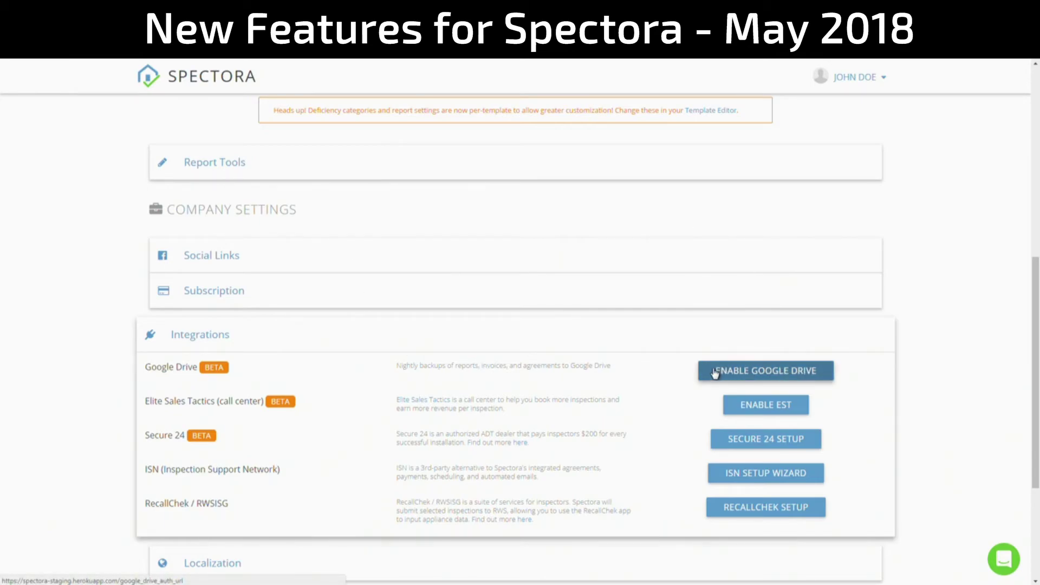
{"action": "left_click", "coordinate": [823, 371]}
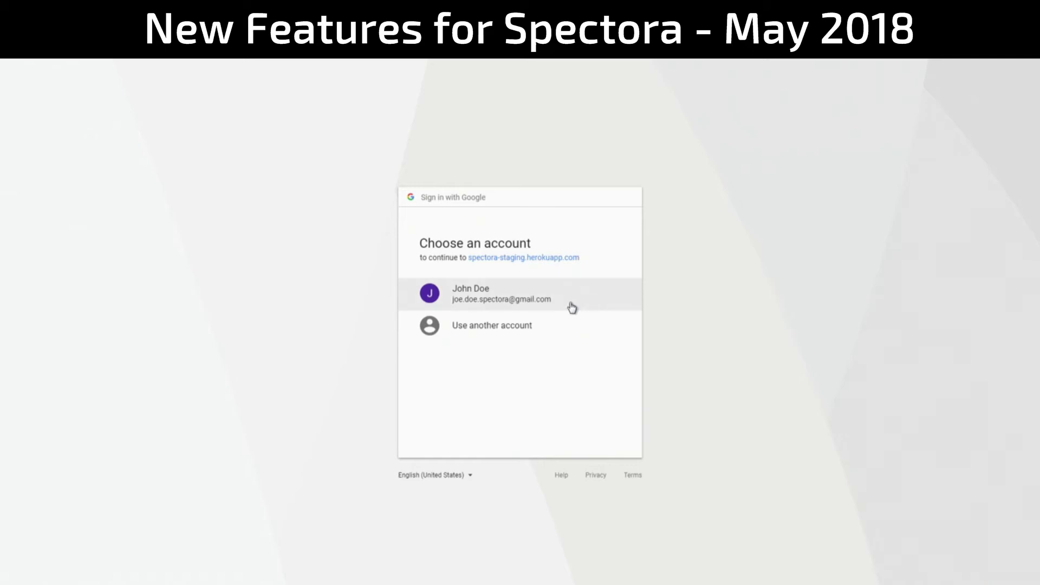
- Sign in with the Google account and allow access to its Google Drive files
{"action": "left_click", "coordinate": [478, 295]}
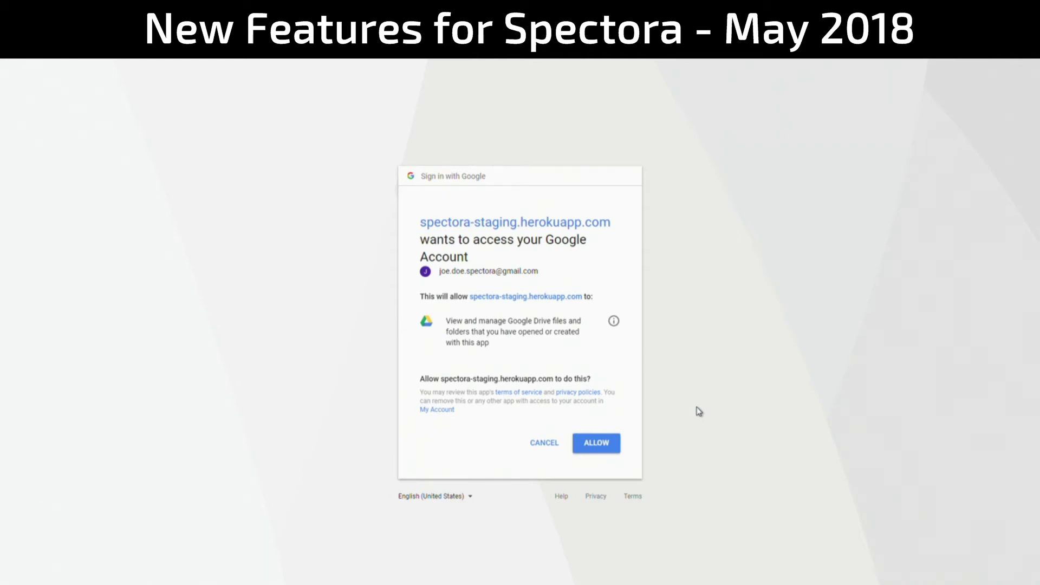
{"action": "left_click", "coordinate": [598, 445]}
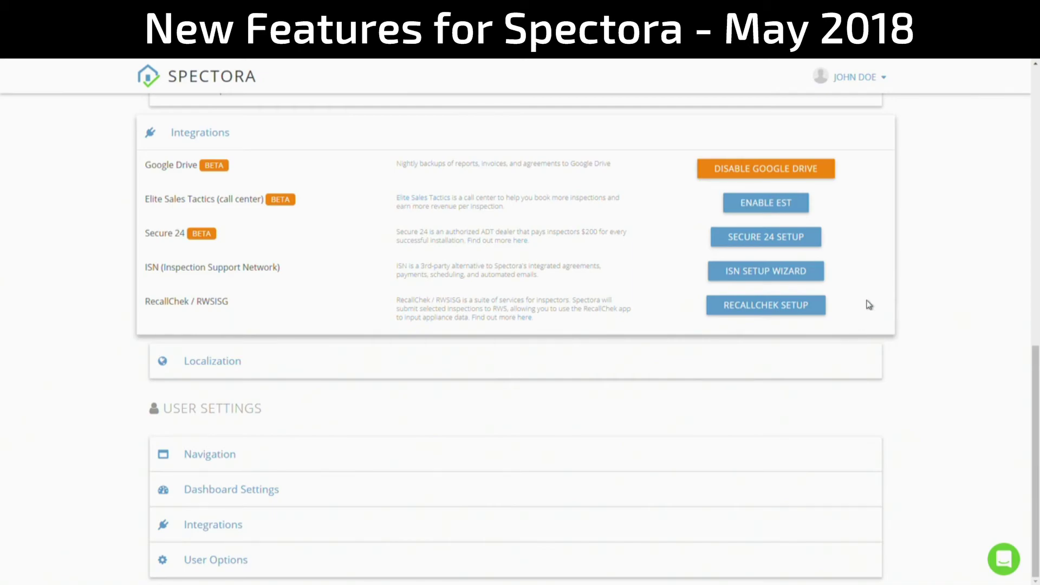
- Scroll Settings to confirm Integrations now offers DISABLE GOOGLE DRIVE
{"action": "scroll", "coordinate": [869, 304], "scroll_direction": "up", "scroll_amount": 4}
{"action": "scroll", "coordinate": [869, 305], "scroll_direction": "down", "scroll_amount": 2}
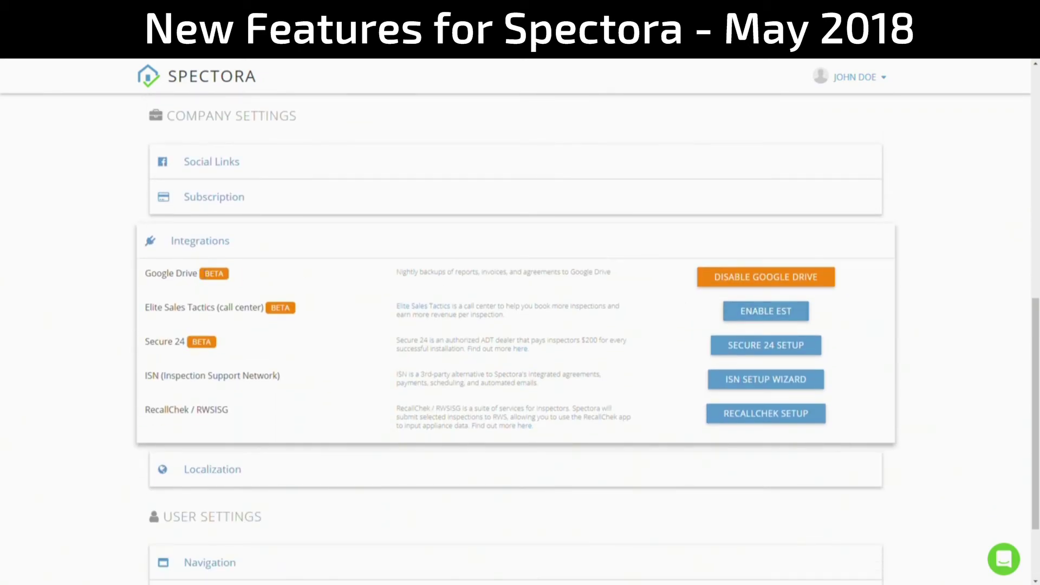